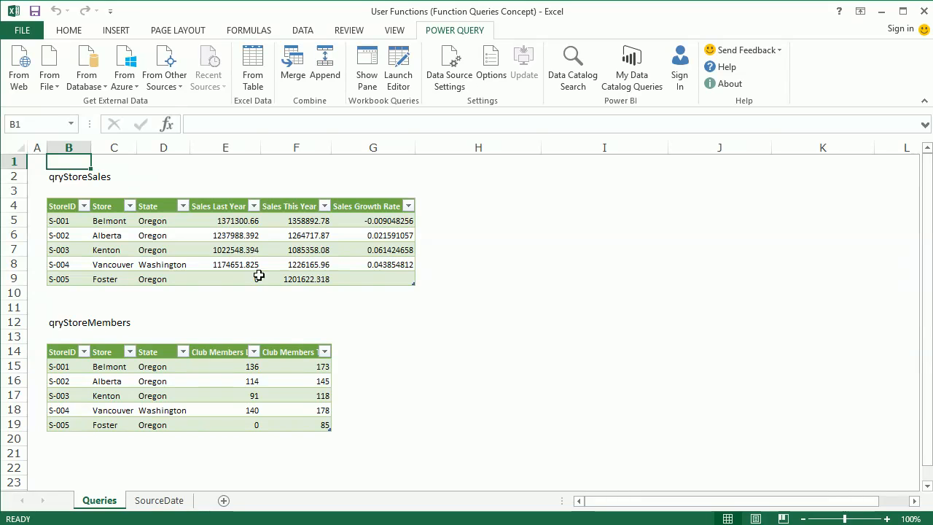
Step: Compare the source tables on the SourceDate sheet with the query output tables on the Queries sheet
left_click(162, 501)
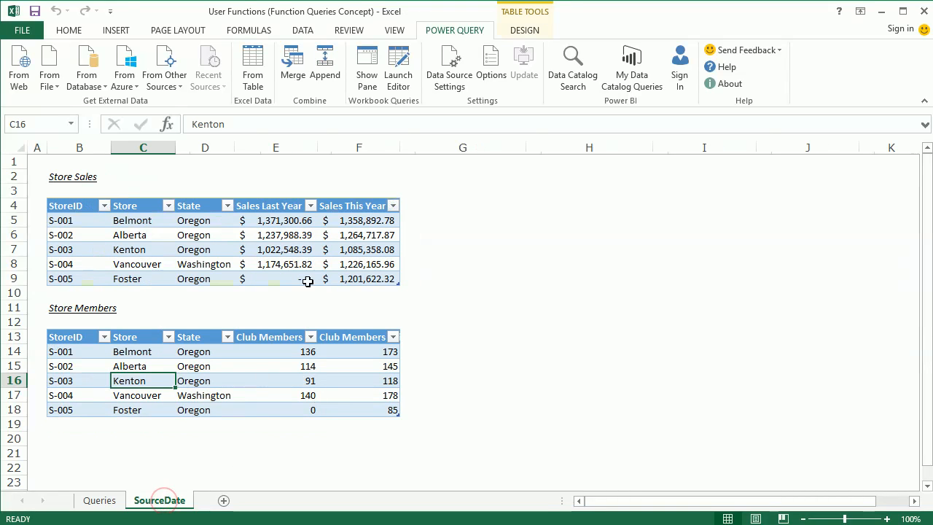
left_click(98, 502)
left_click(217, 265)
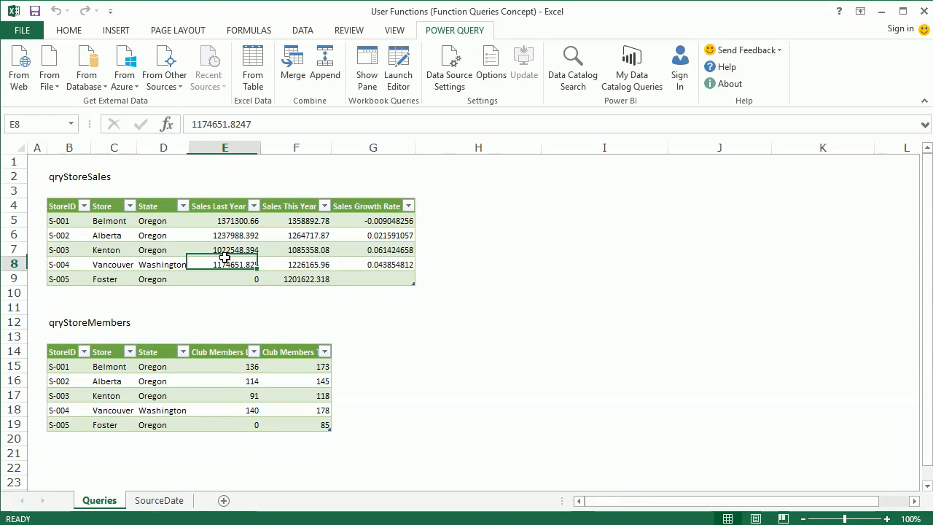
left_click(230, 397)
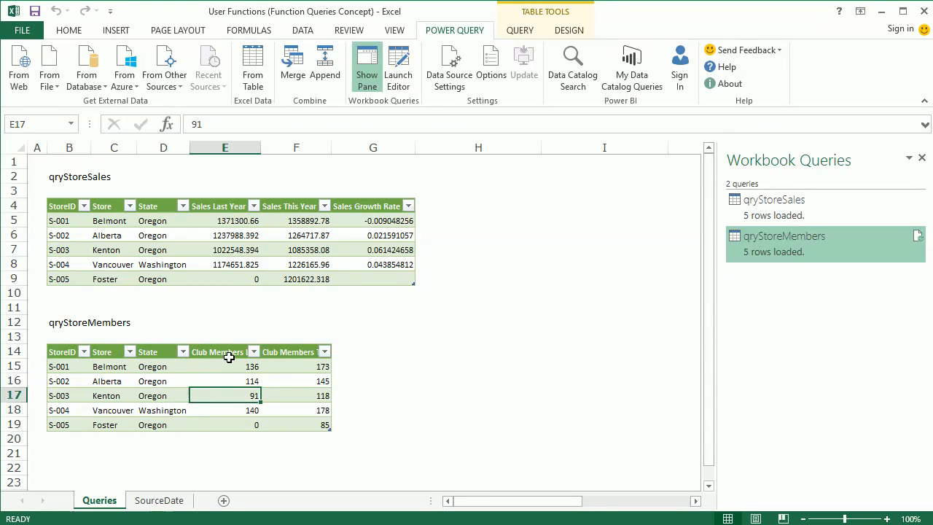
Step: Display the Workbook Queries pane listing the workbook's queries
left_click(354, 234)
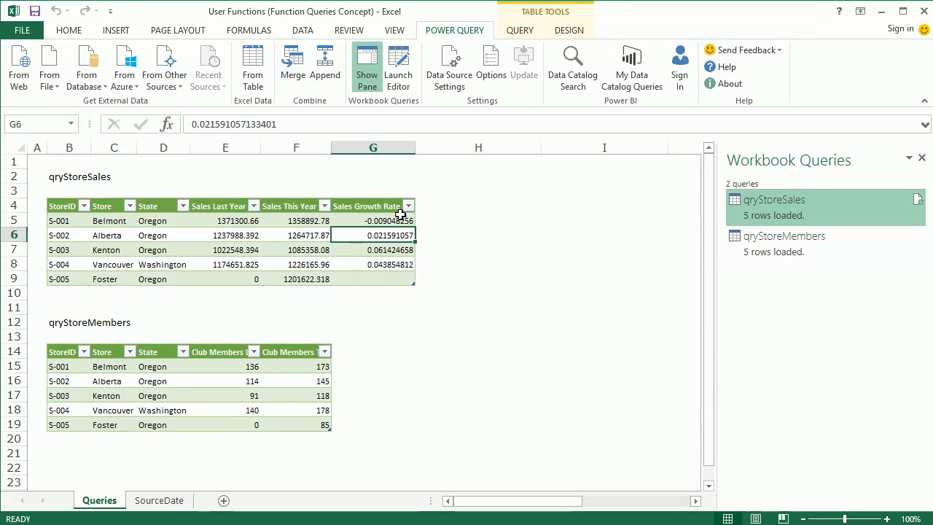
scroll(385, 372, "down", 1)
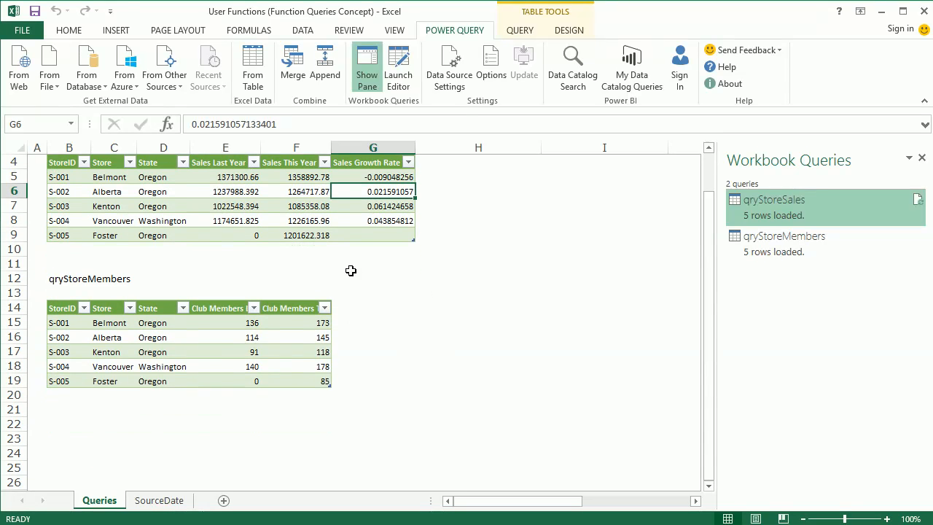
scroll(320, 286, "up", 1)
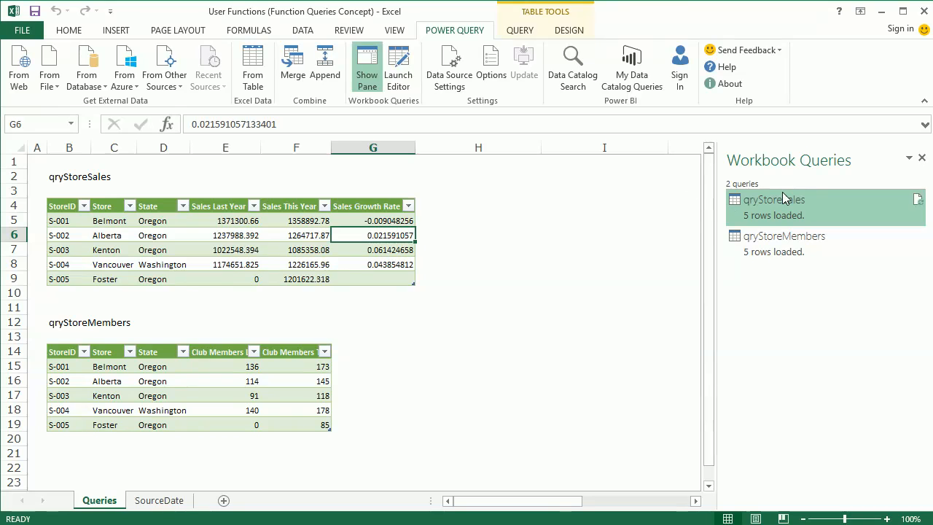
mouse_move(783, 192)
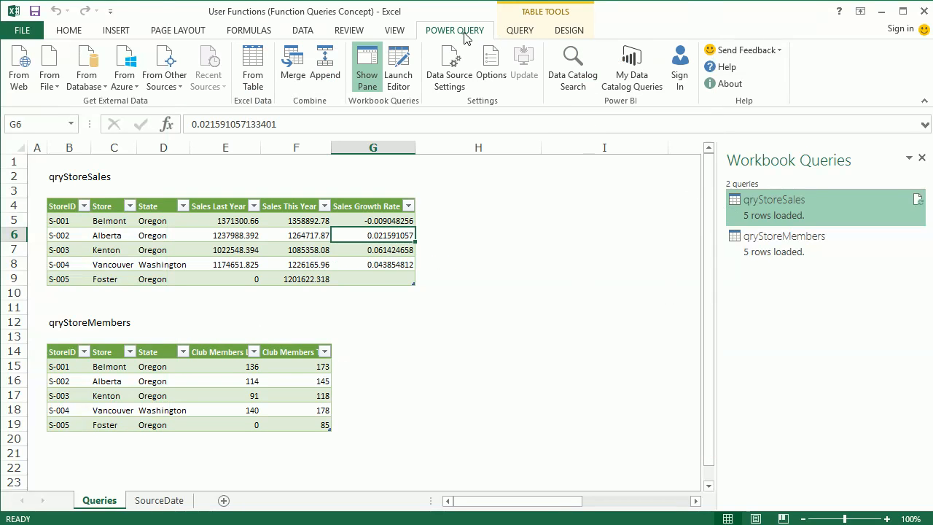
left_click(359, 71)
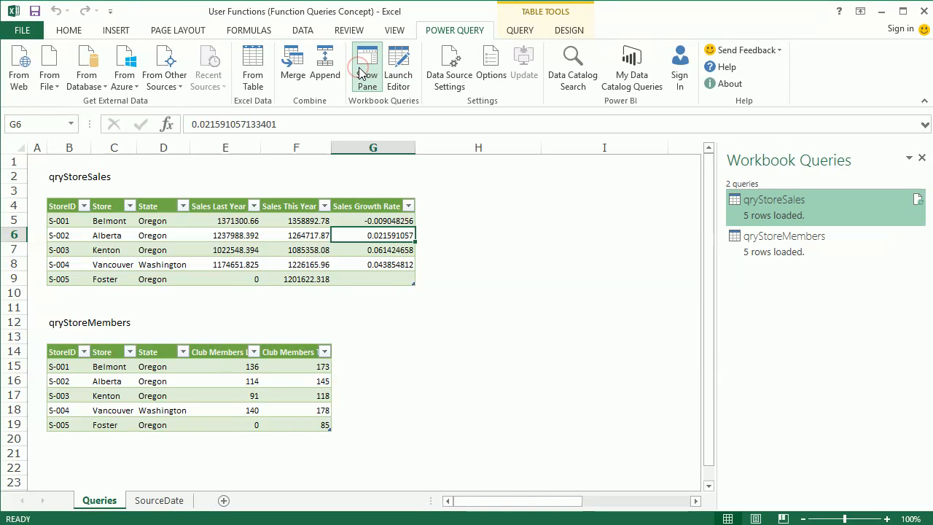
Step: Open qryStoreSales in the Query Editor and review its M code in the Advanced Editor
right_click(786, 220)
left_click(815, 250)
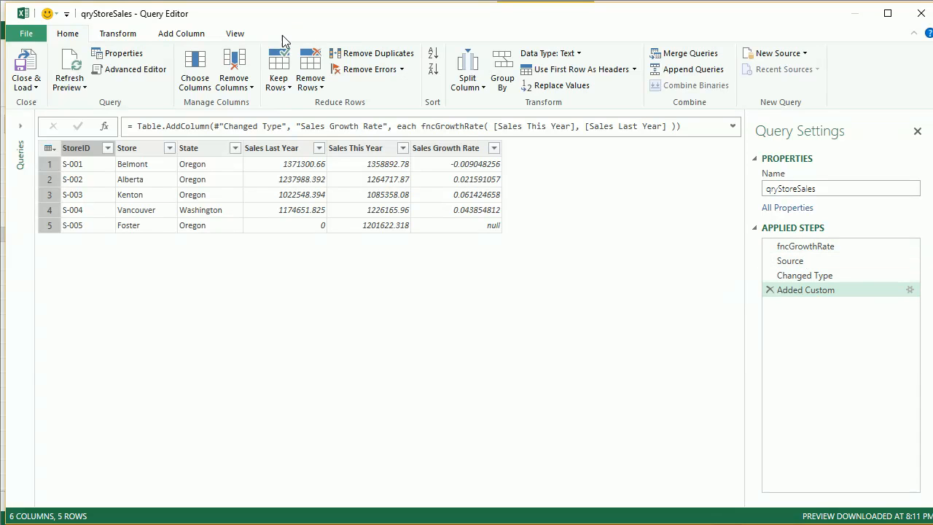
left_click(234, 34)
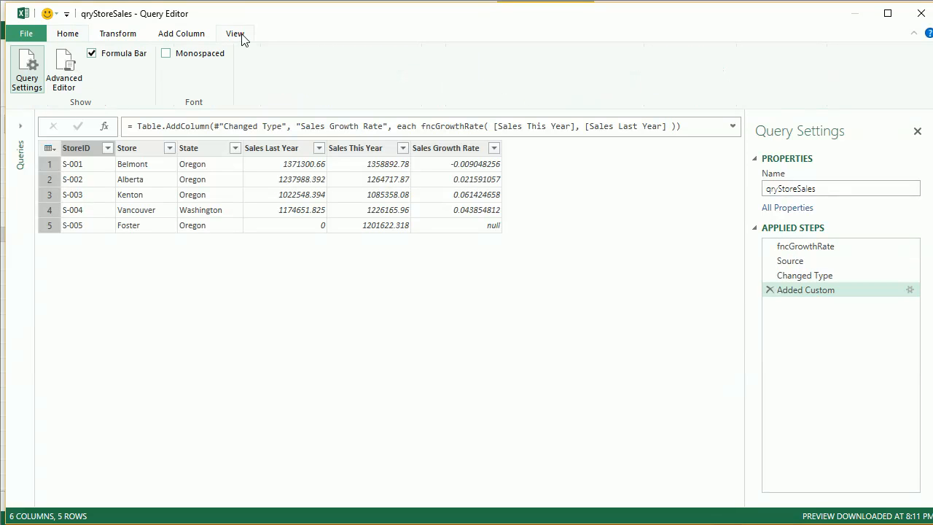
left_click(64, 74)
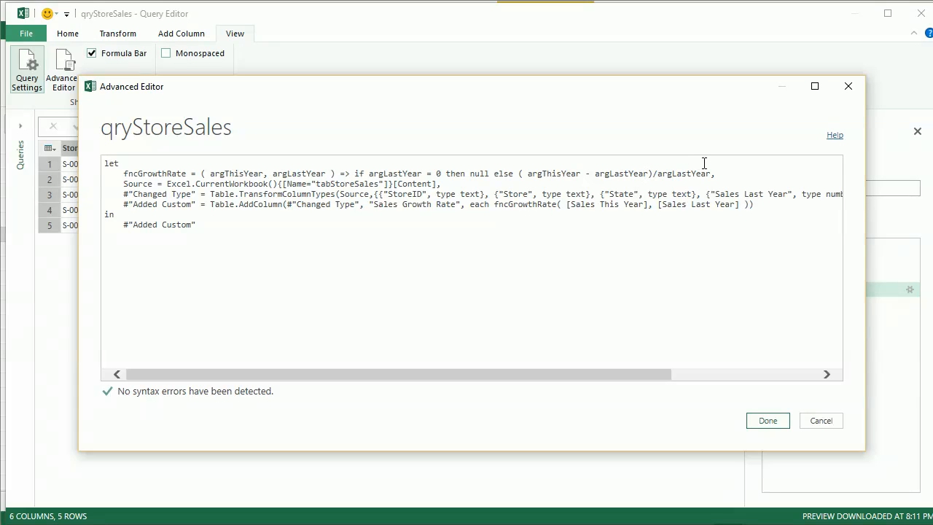
left_click(768, 421)
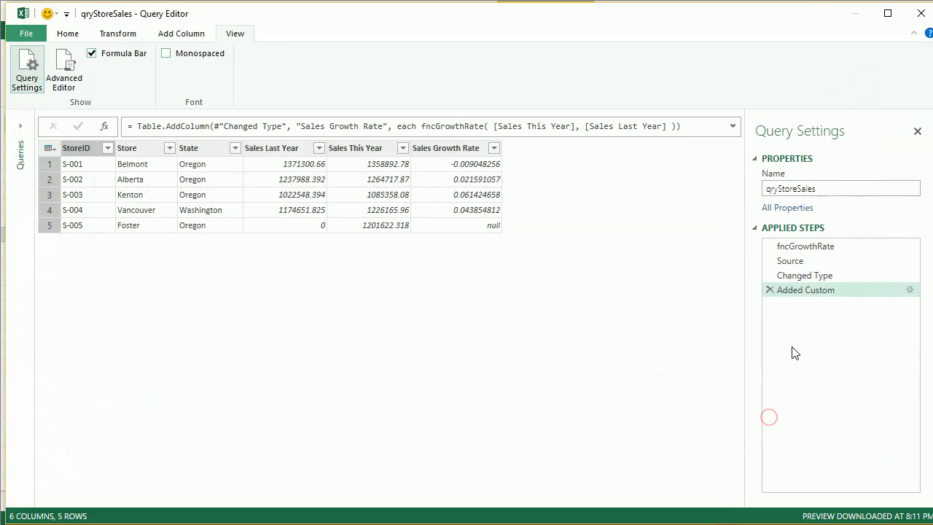
Step: Inspect the Added Custom step's column formula, then close the Query Editor
left_click(909, 290)
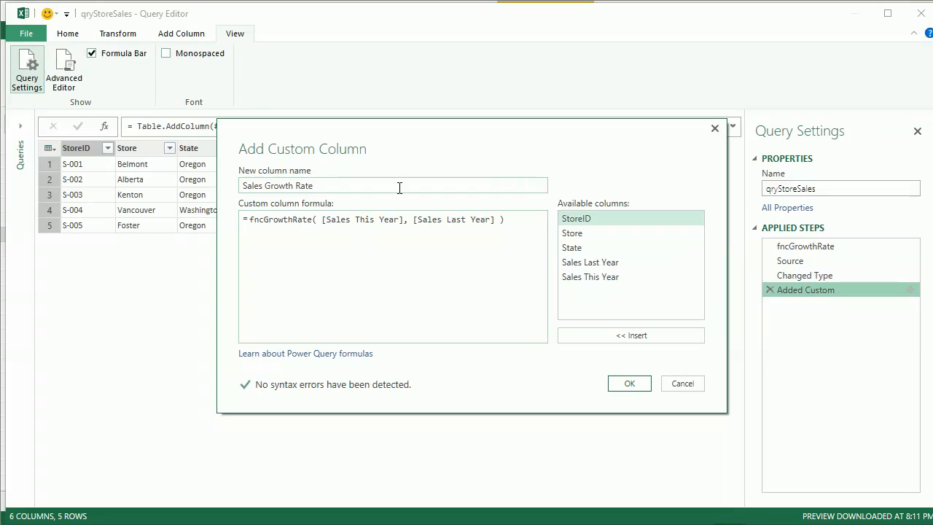
left_click(621, 382)
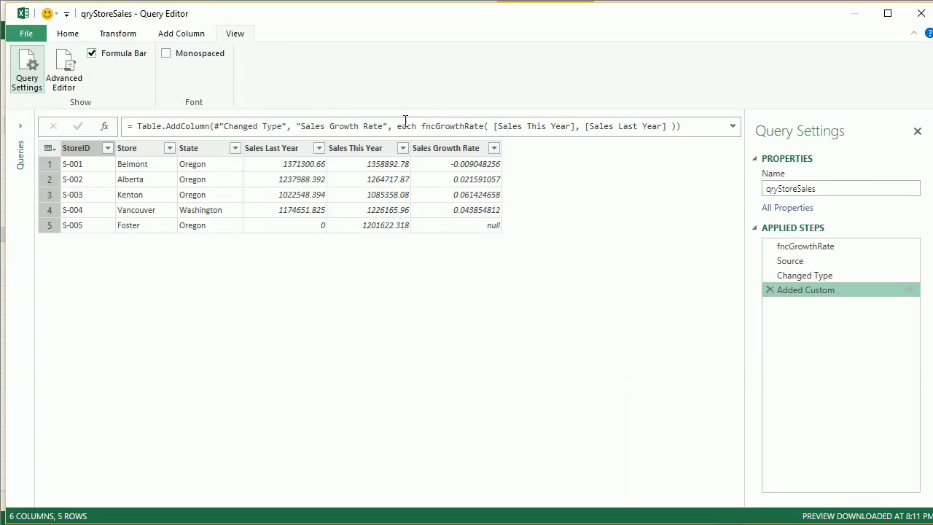
left_click(920, 16)
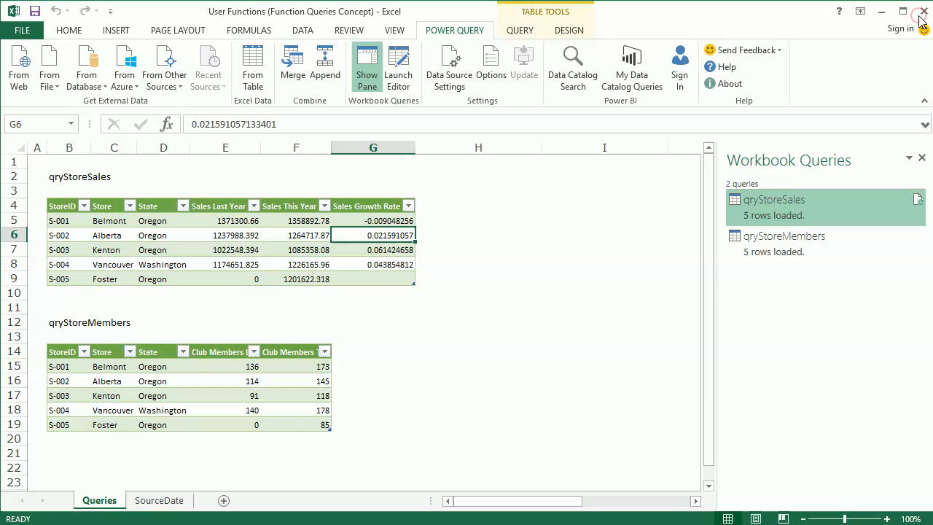
Step: Open qryStoreMembers in the Query Editor and expand the queries list to switch between both queries
right_click(805, 239)
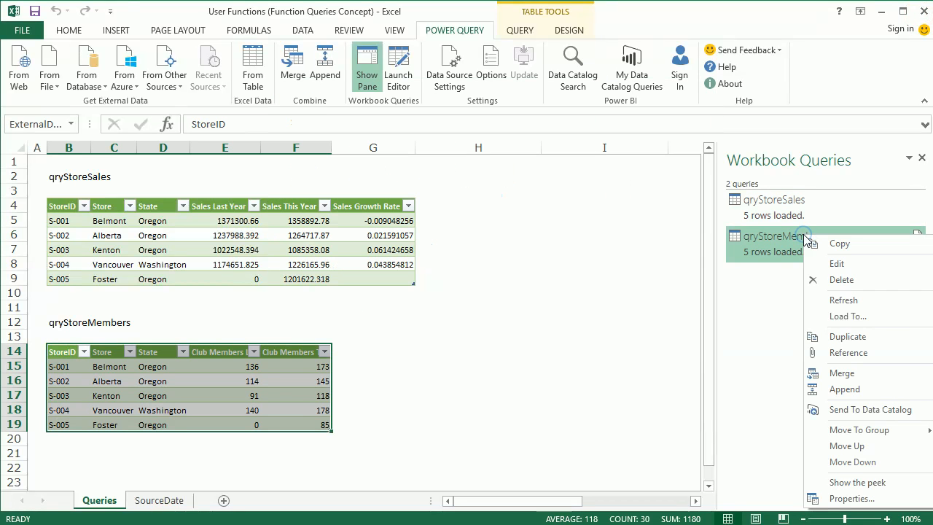
left_click(826, 267)
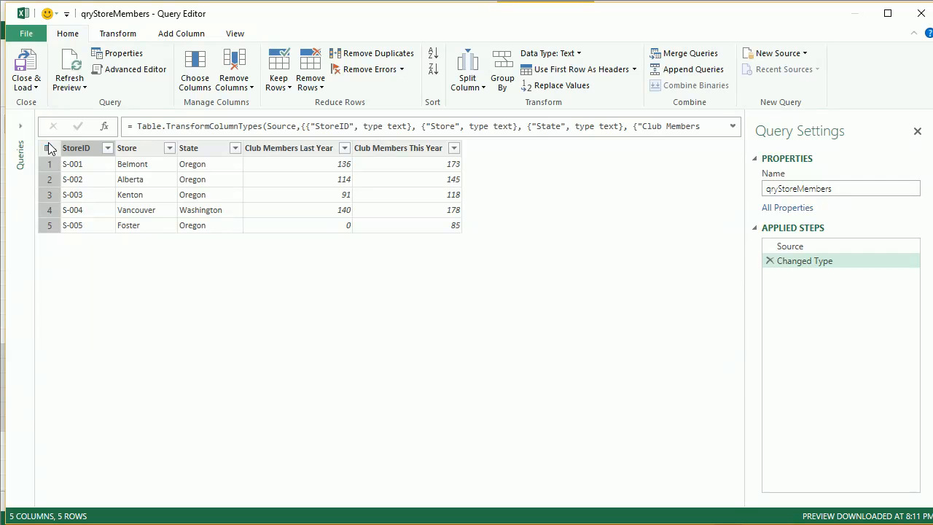
left_click(20, 125)
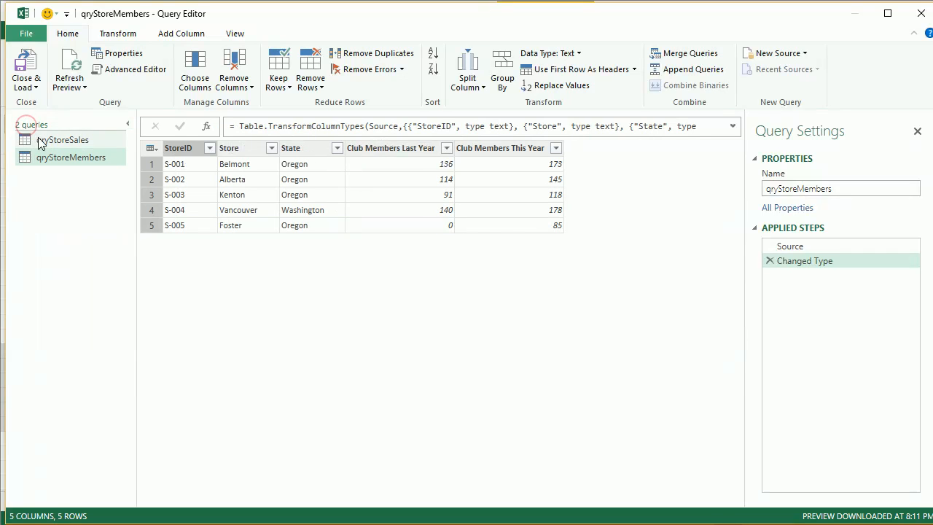
left_click(45, 142)
left_click(46, 157)
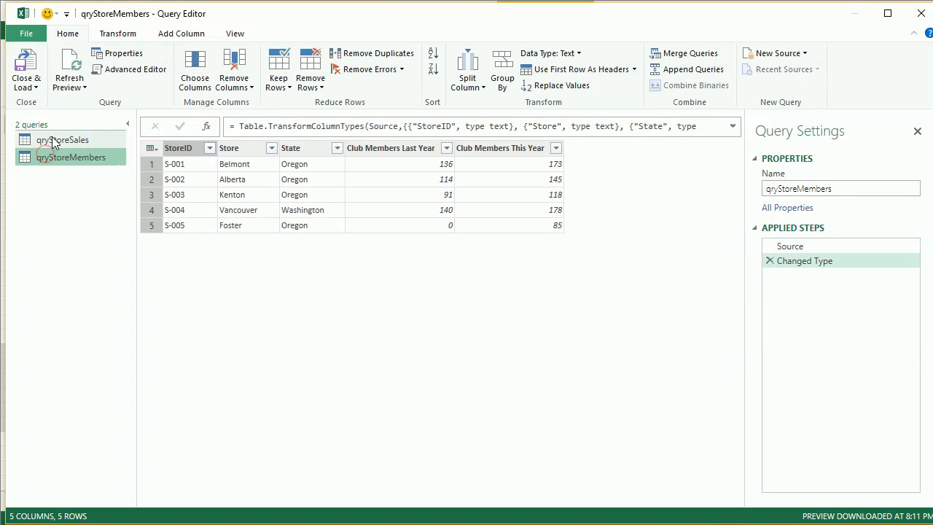
left_click(52, 138)
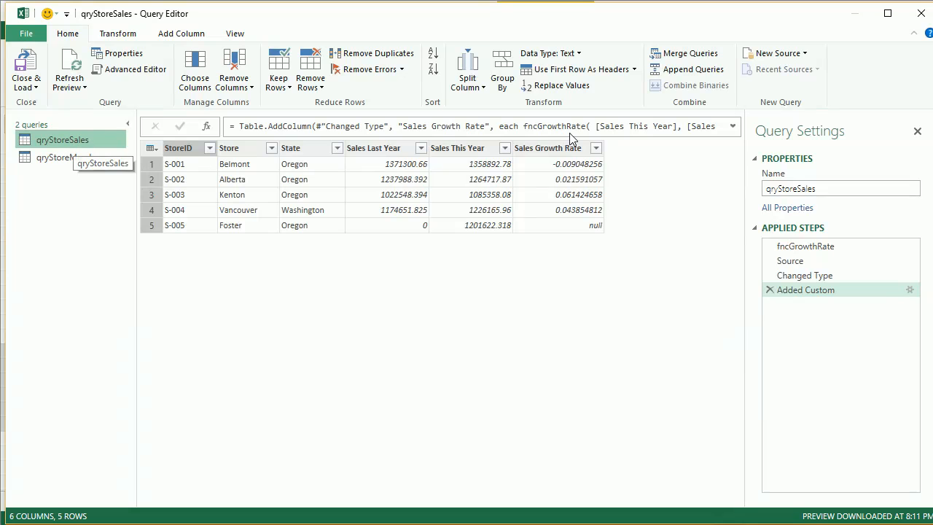
left_click(74, 161)
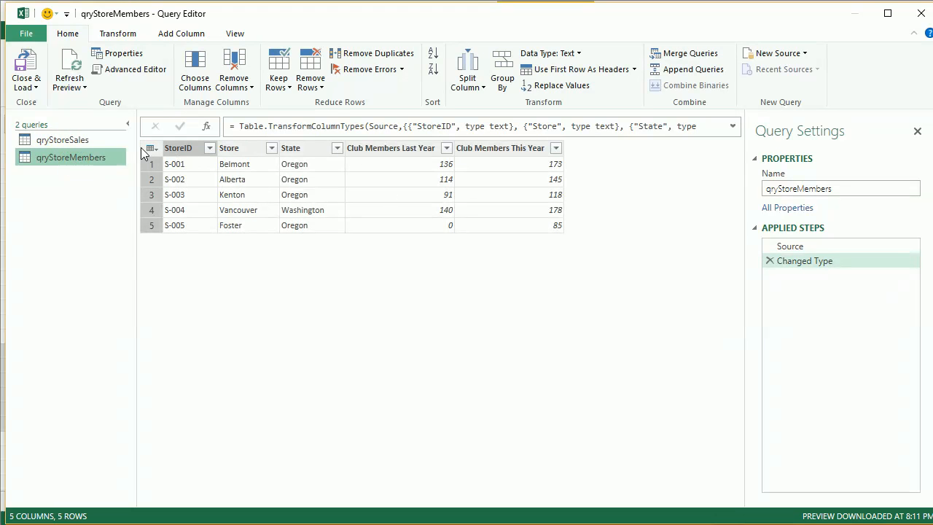
left_click(108, 146)
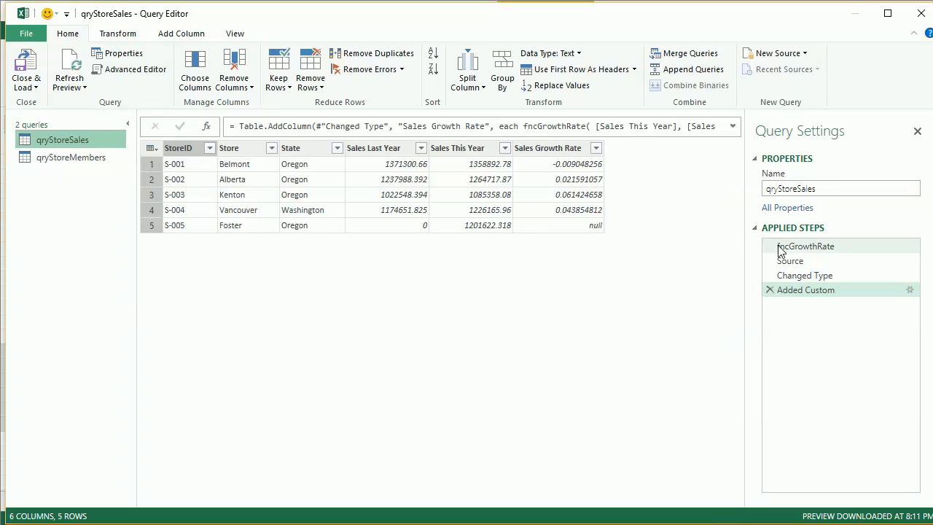
left_click(94, 160)
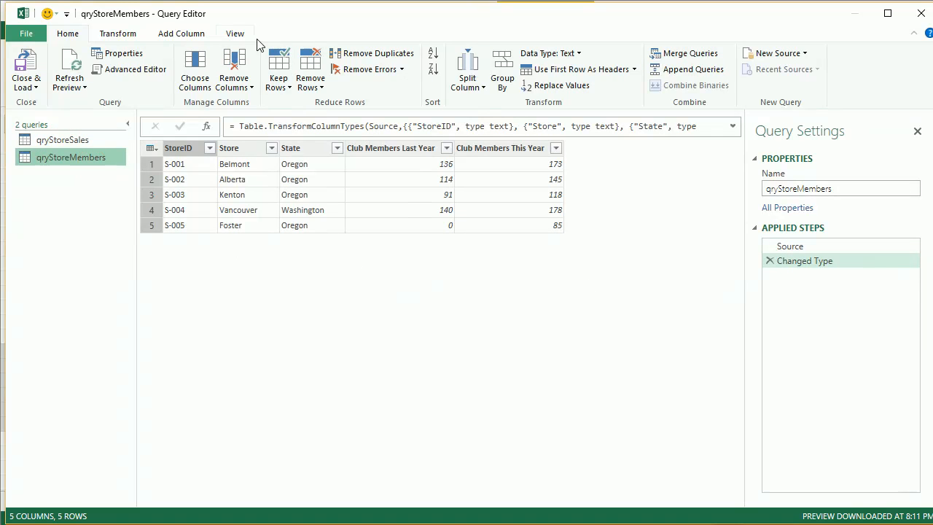
Step: Start a new custom column on qryStoreMembers named Club Member Growth Rate
left_click(188, 37)
left_click(39, 65)
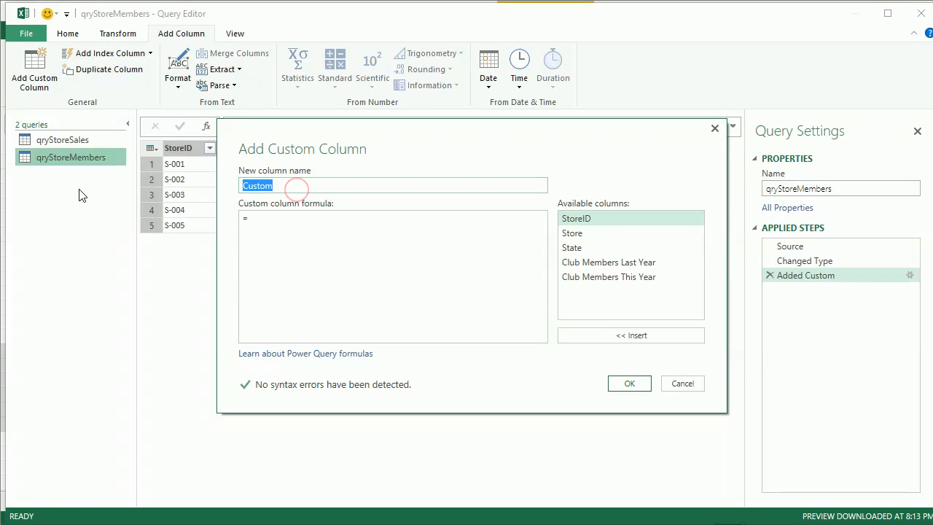
type("Memb")
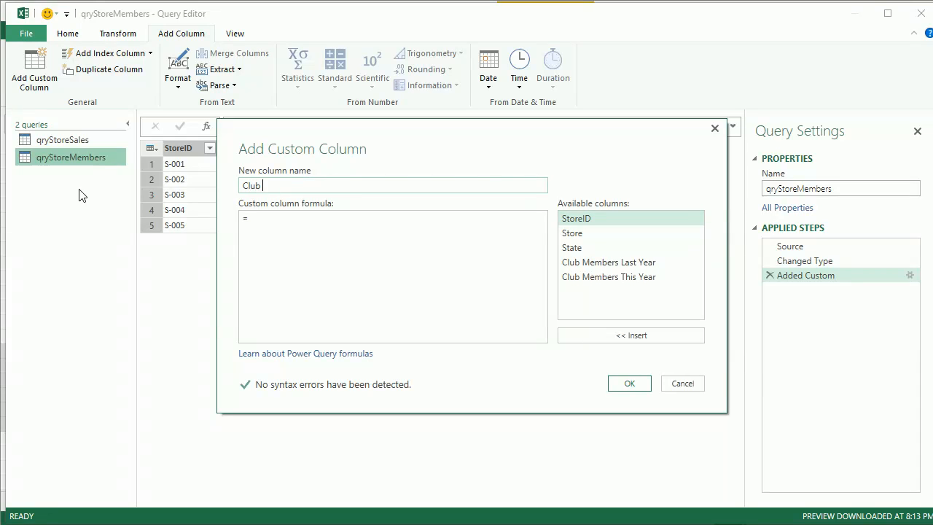
type(" Member Growth Rate")
Step: Enter the formula fncGrowthRate( [Club Members This Year], [Club Members Last Year] ) and confirm the custom column
left_click(353, 226)
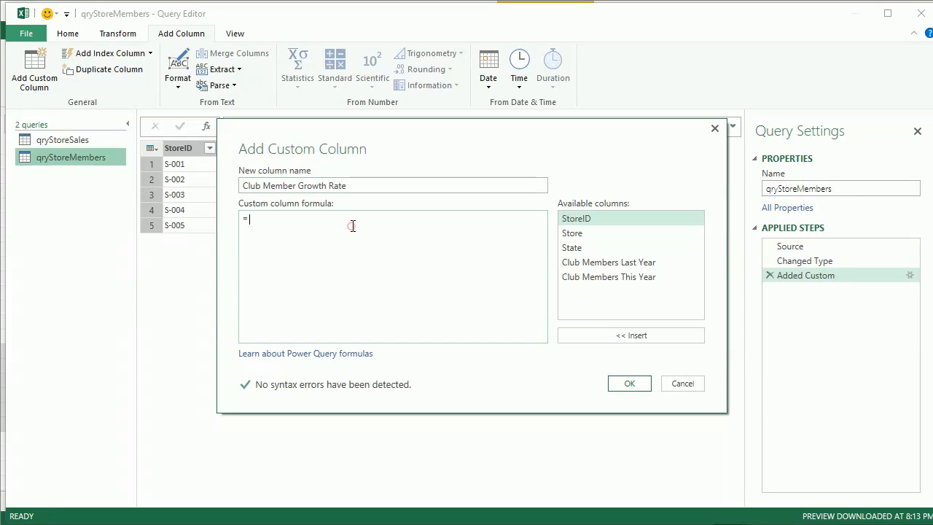
type("fncGrowthRate(")
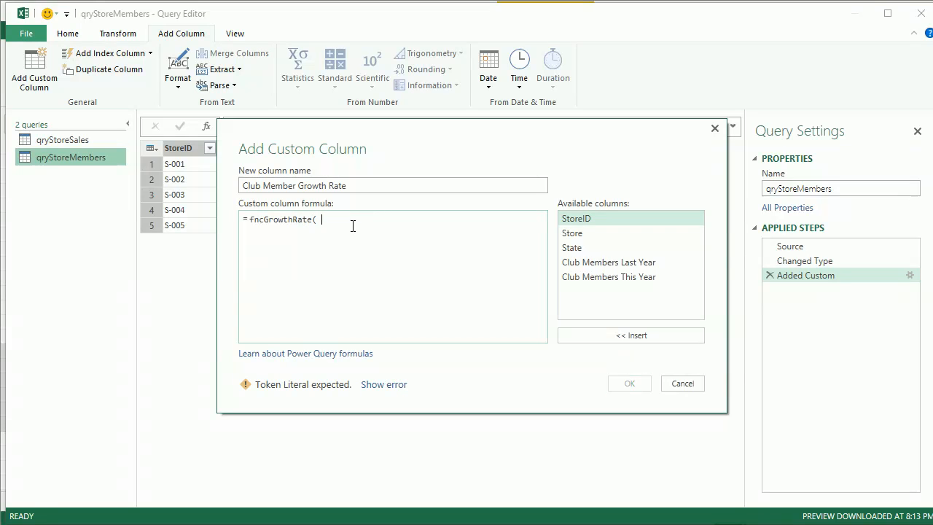
double_click(651, 278)
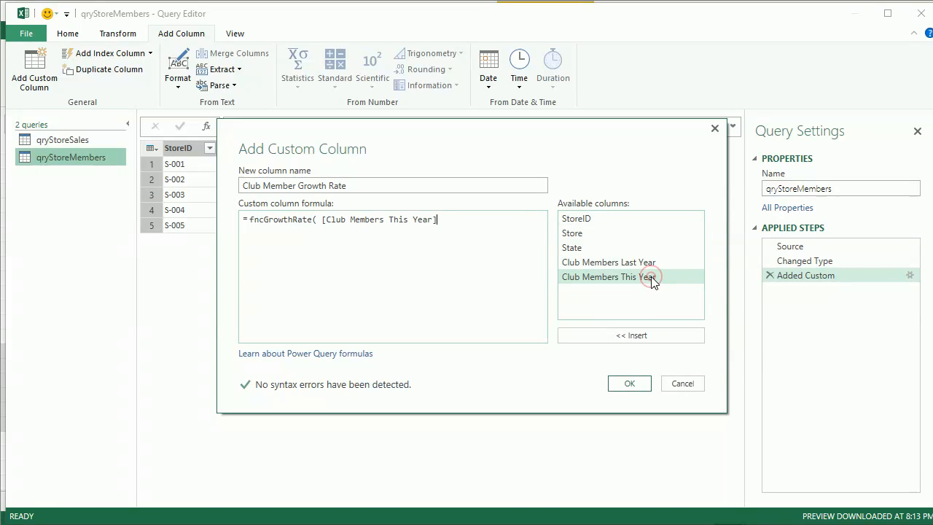
type(",")
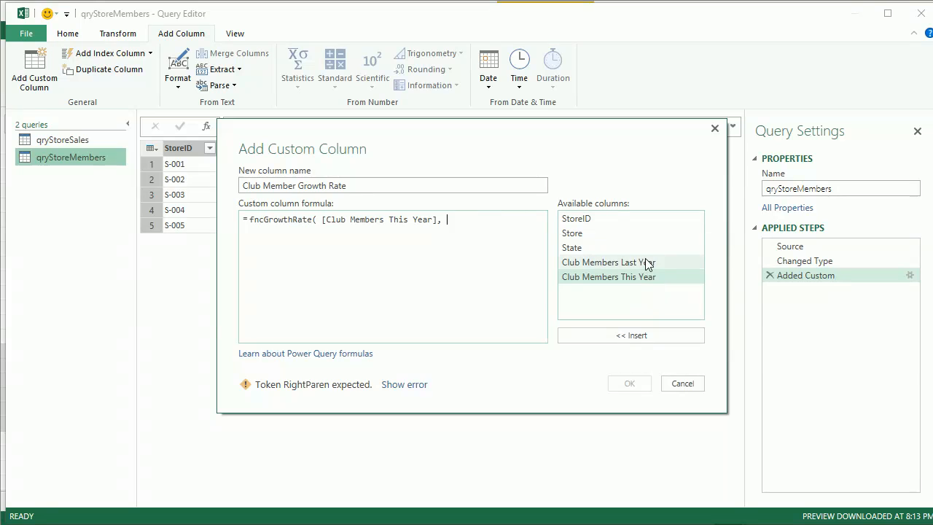
double_click(647, 263)
type(")")
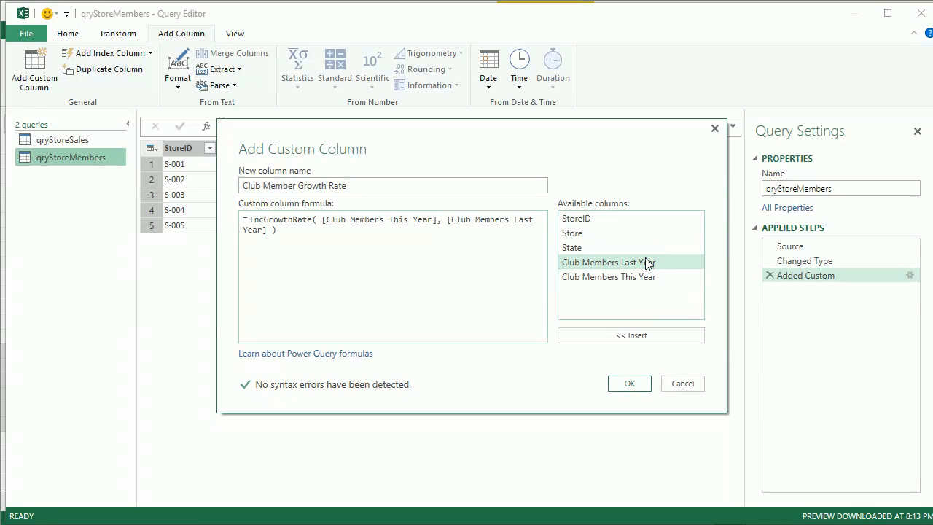
left_click(631, 383)
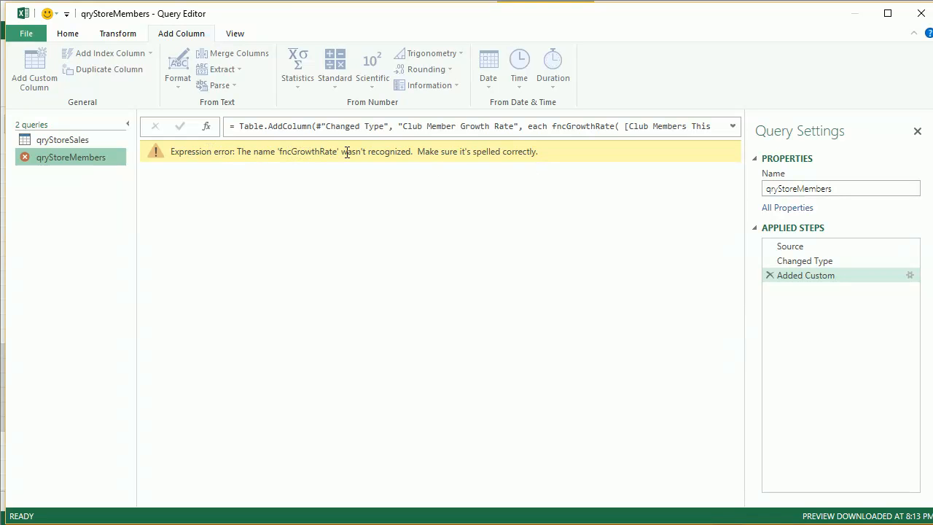
Step: Remove the fncGrowthRate function definition line from qryStoreSales's query code in the Advanced Editor
left_click(51, 141)
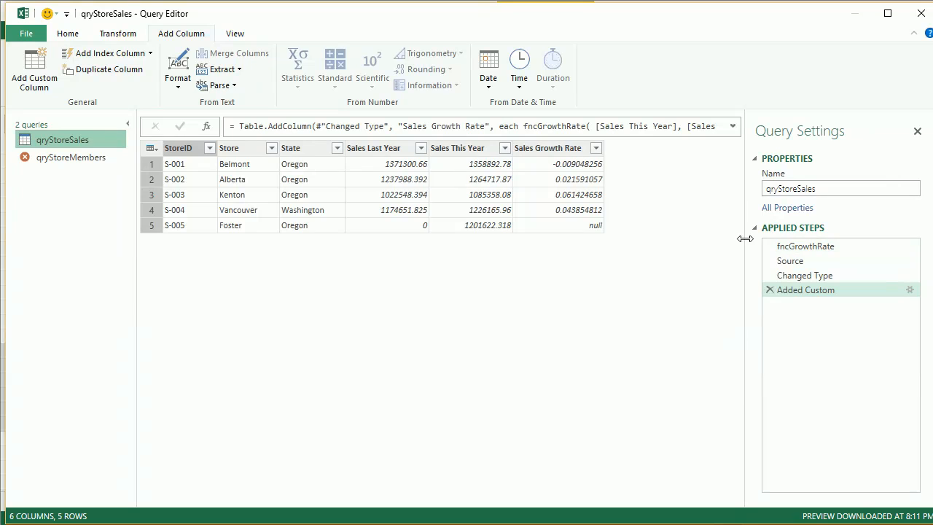
left_click(73, 162)
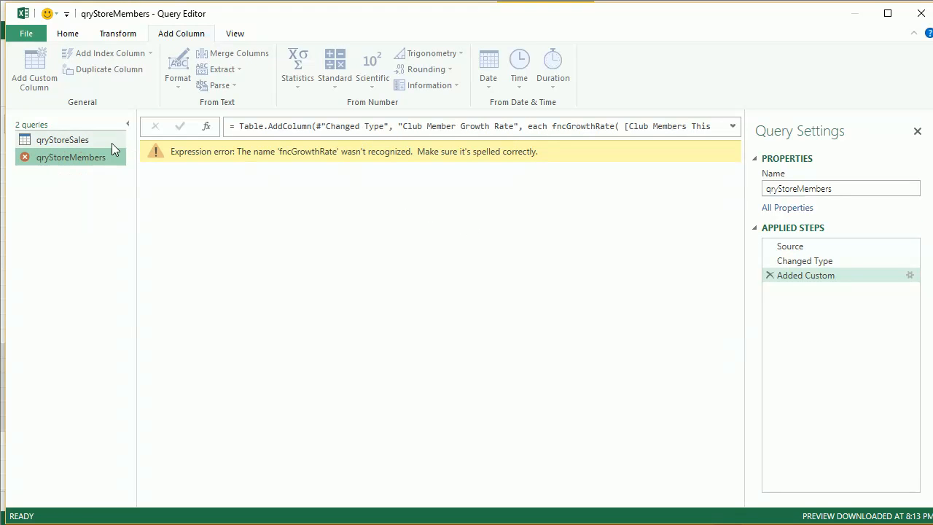
left_click(99, 142)
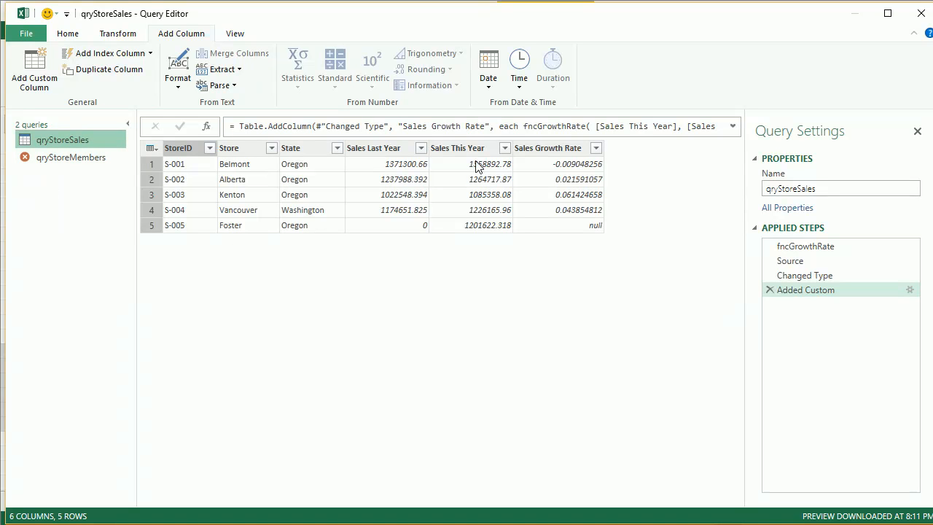
left_click(236, 35)
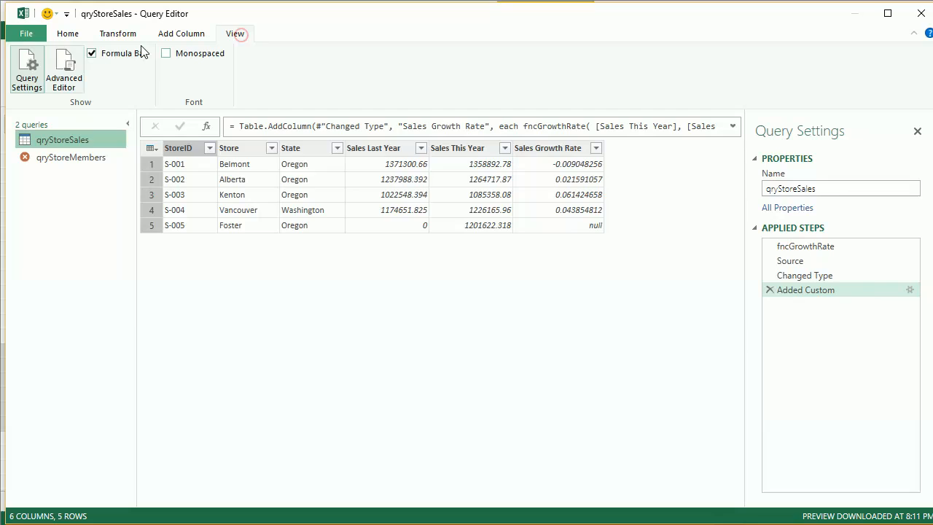
left_click(65, 67)
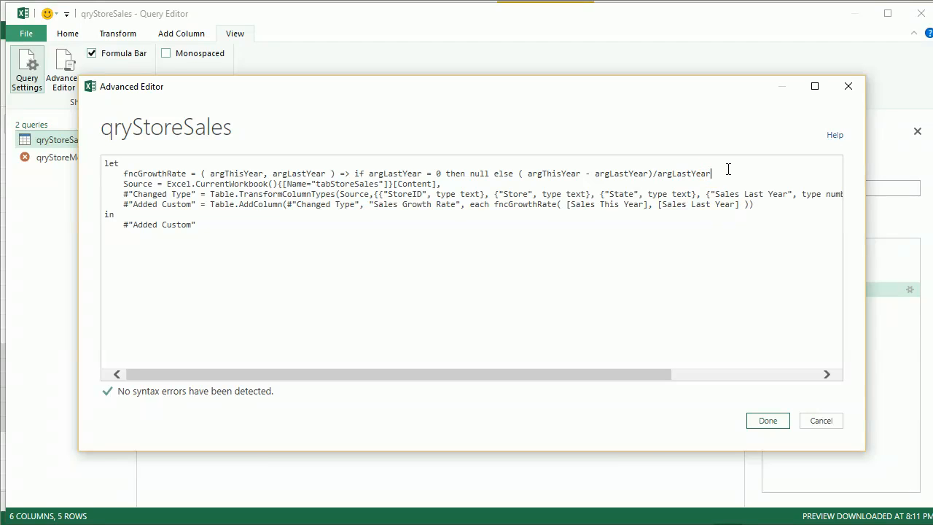
key("BackSpace")
key("shift+Left")
key("shift+Left")
key("shift+Left")
key("shift+Left")
key("shift+Left")
key("shift+Left")
key("shift+Left")
key("shift+Left")
key("shift+Left")
key("shift+Left")
key("shift+Left")
key("shift+Left")
key("shift+Left")
key("shift+Left")
key("shift+Left")
key("shift+Left")
key("shift+Left")
key("shift+Left")
key("shift+Left")
key("shift+Left")
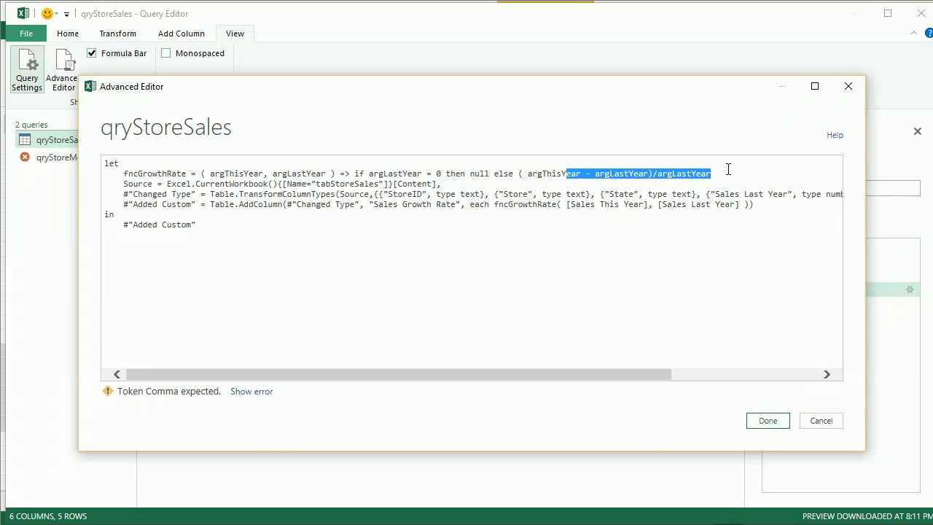
key("shift+Left")
key("shift+Left")
key("shift+Left")
key("shift+Left")
key("shift+Left")
key("shift+Left")
key("shift+Left")
key("shift+Left")
key("shift+Left")
key("shift+Left")
key("shift+Left")
key("shift+Left")
key("shift+Left")
key("shift+Left")
key("shift+Left")
key("shift+Left")
key("shift+Left")
key("shift+Left")
key("shift+Left")
key("shift+Left")
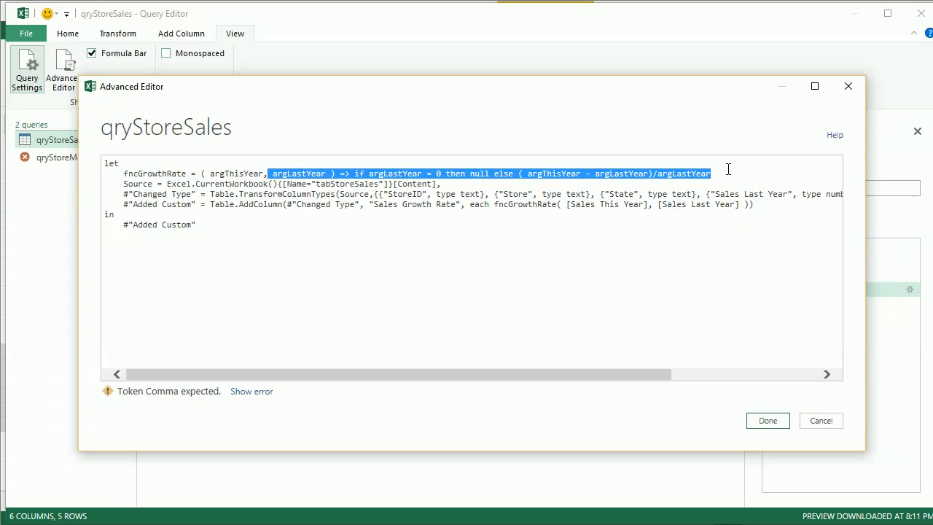
key("shift+Left")
key("shift+Left")
key("shift+Left")
key("shift+Left")
key("shift+Left")
key("shift+Left")
key("shift+Left")
key("shift+Left")
key("shift+Left")
key("shift+Left")
key("shift+Left")
key("shift+Left")
key("shift+Left")
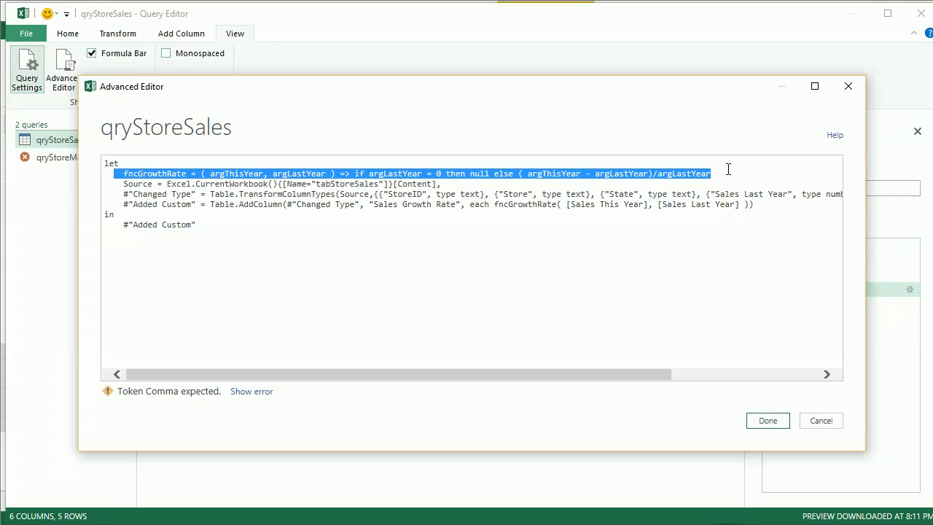
key("BackSpace")
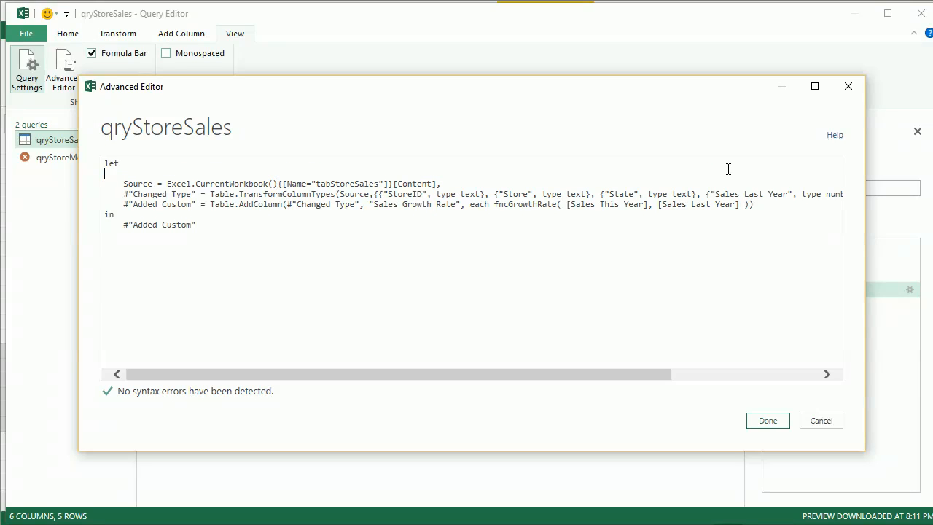
key("BackSpace")
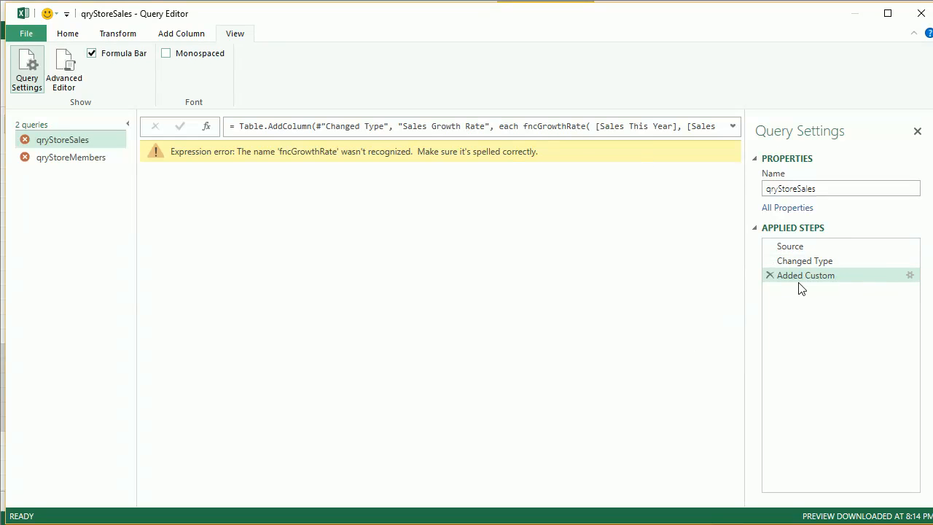
Step: Delete the Added Custom step from both qryStoreSales and qryStoreMembers
left_click(770, 275)
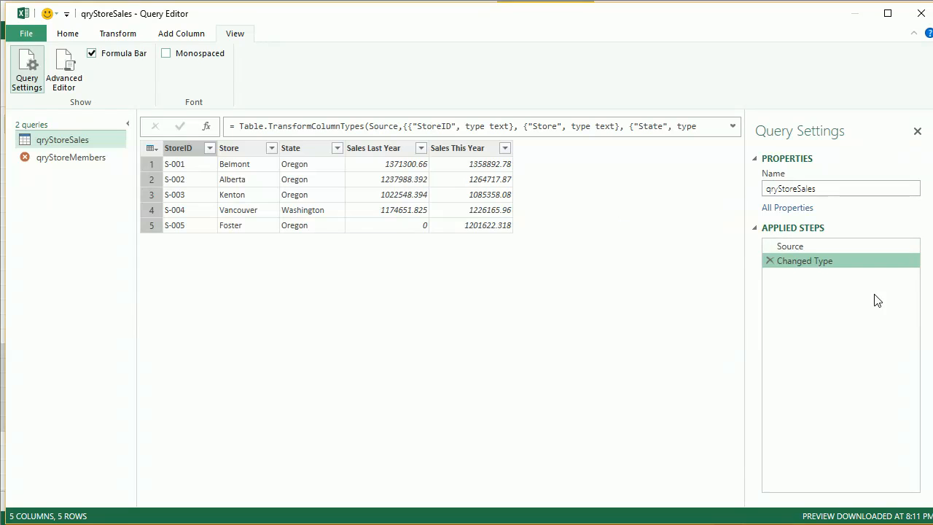
left_click(91, 162)
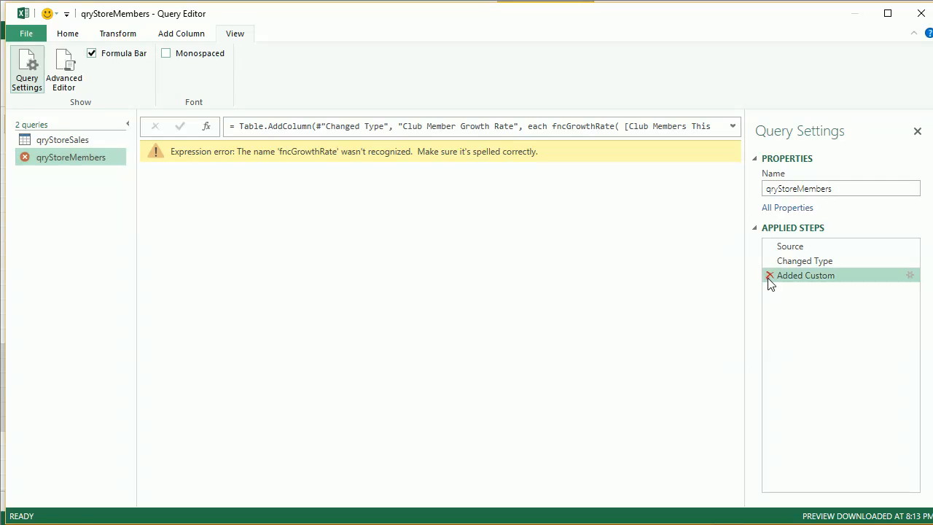
left_click(770, 276)
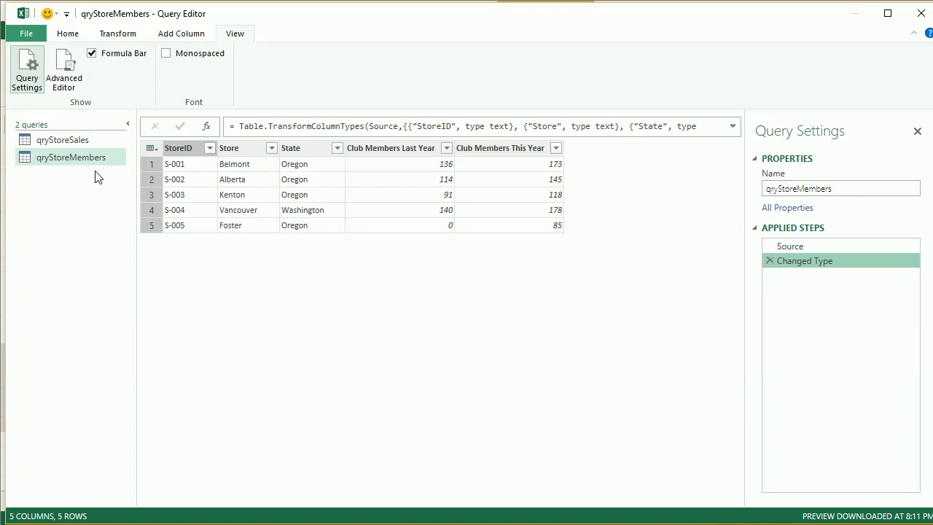
Step: Create a new blank query and rename it fncGrowthRate
left_click(41, 33)
left_click(61, 33)
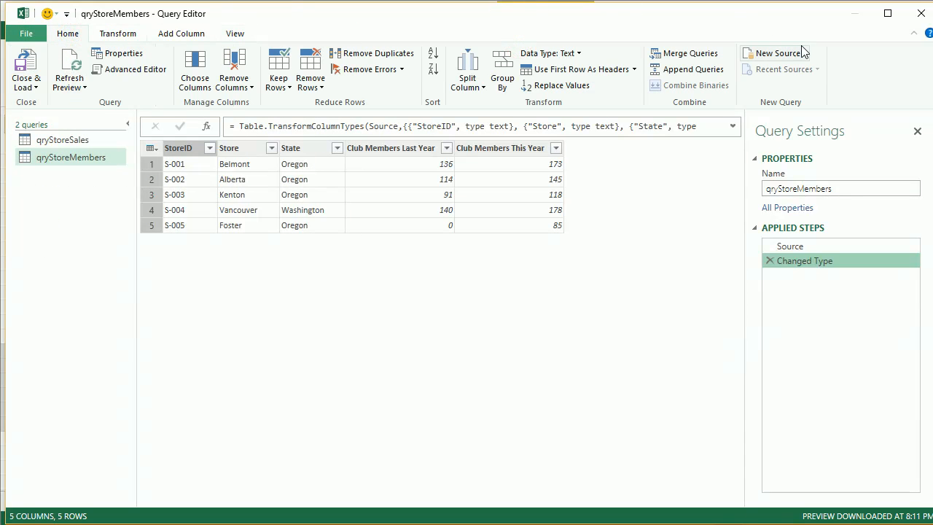
left_click(806, 53)
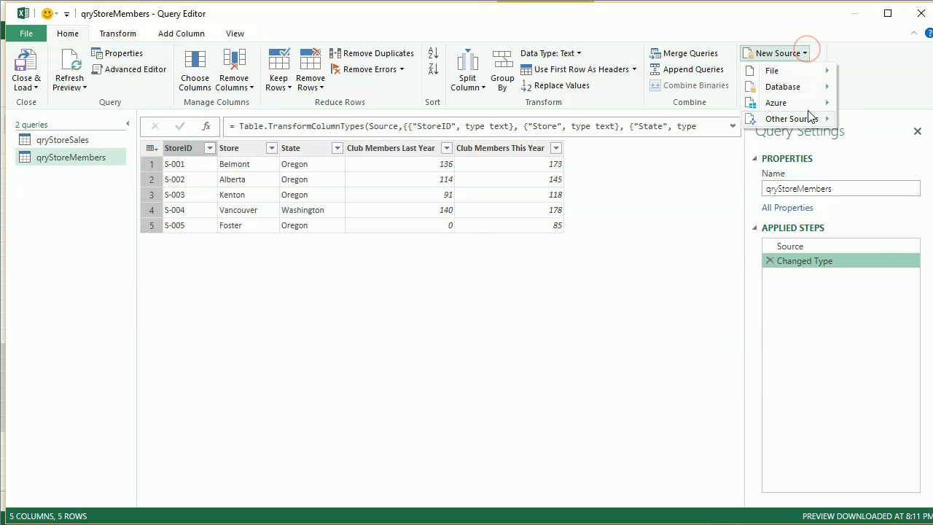
mouse_move(811, 119)
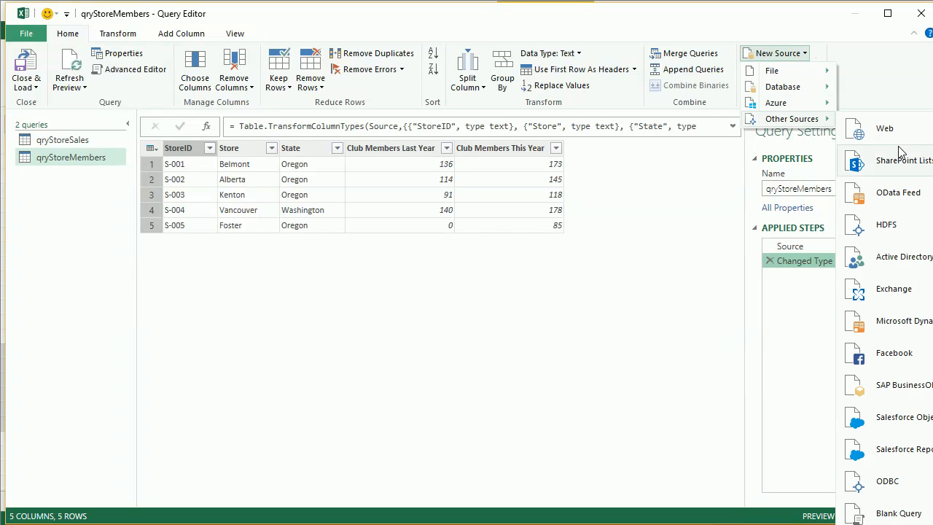
left_click(896, 515)
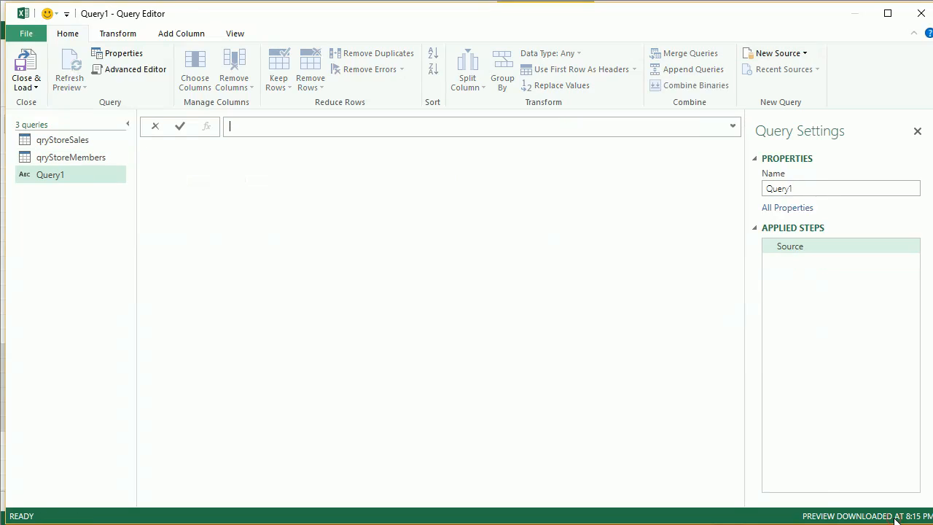
left_click(817, 190)
double_click(818, 190)
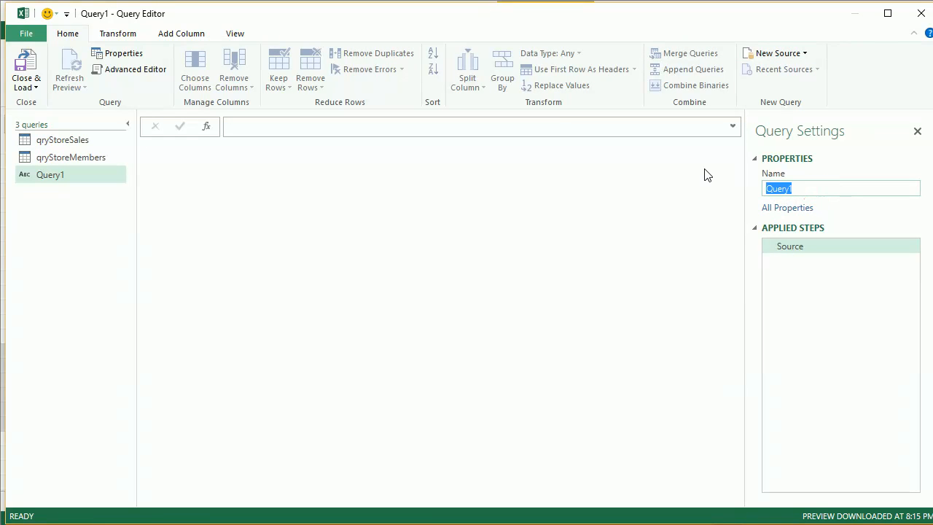
type("fncGrowthRate")
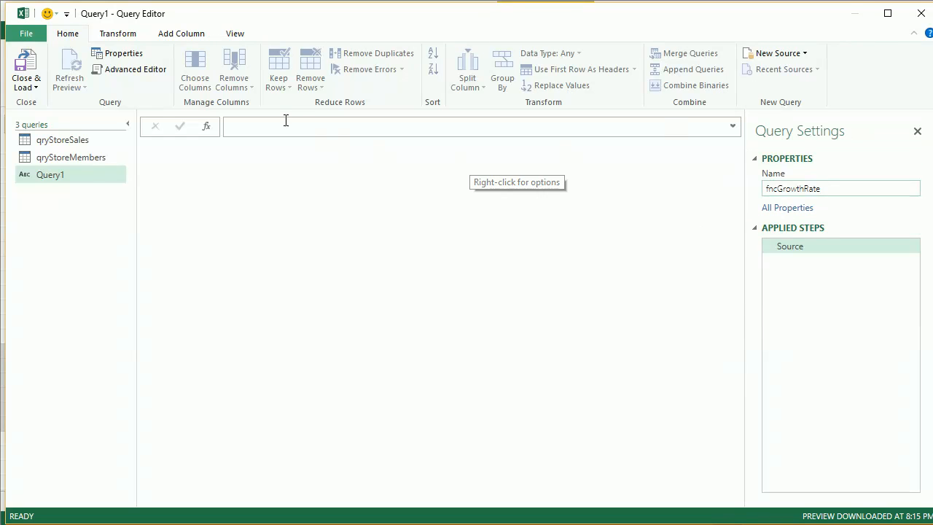
Step: Replace fncGrowthRate's code with the pasted function definition, removing the leading 'fncGrowthRate =' so it starts with ( argThisYear, argLastYear )
left_click(146, 68)
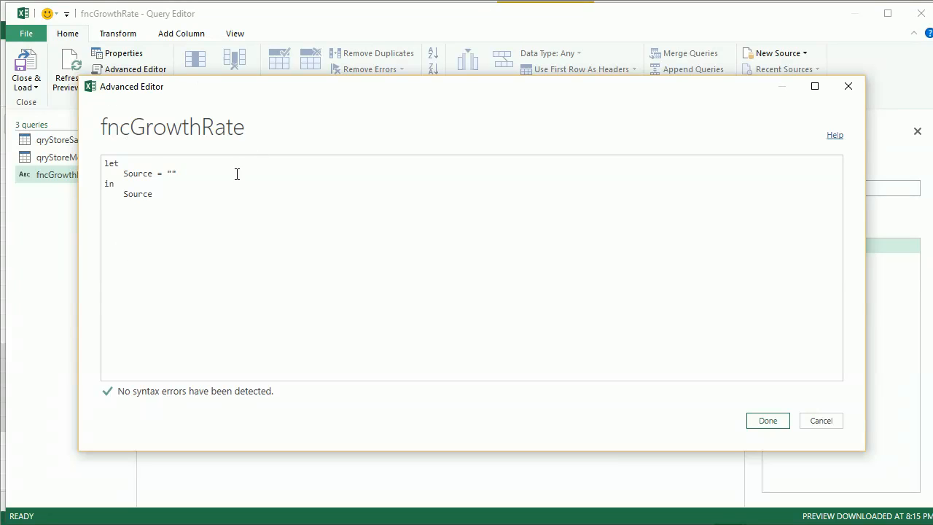
left_click(198, 198)
key("ctrl+a")
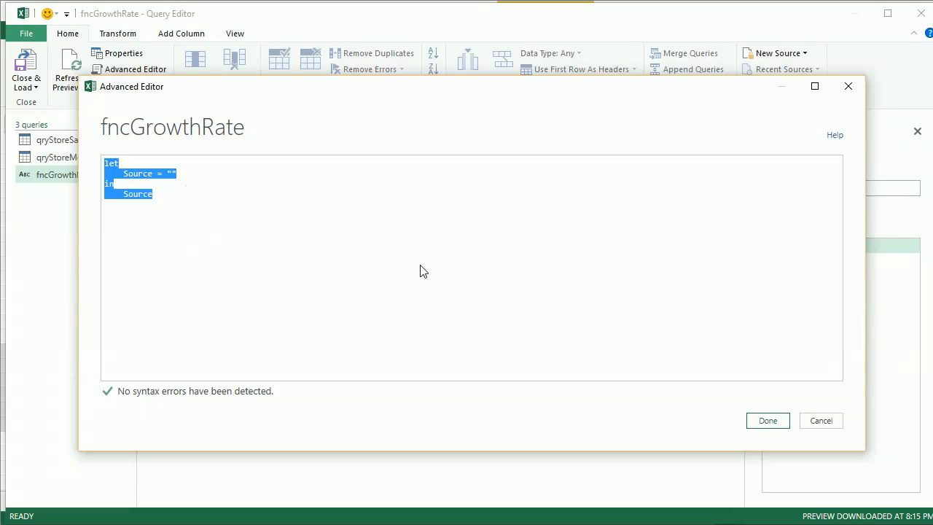
key("Delete")
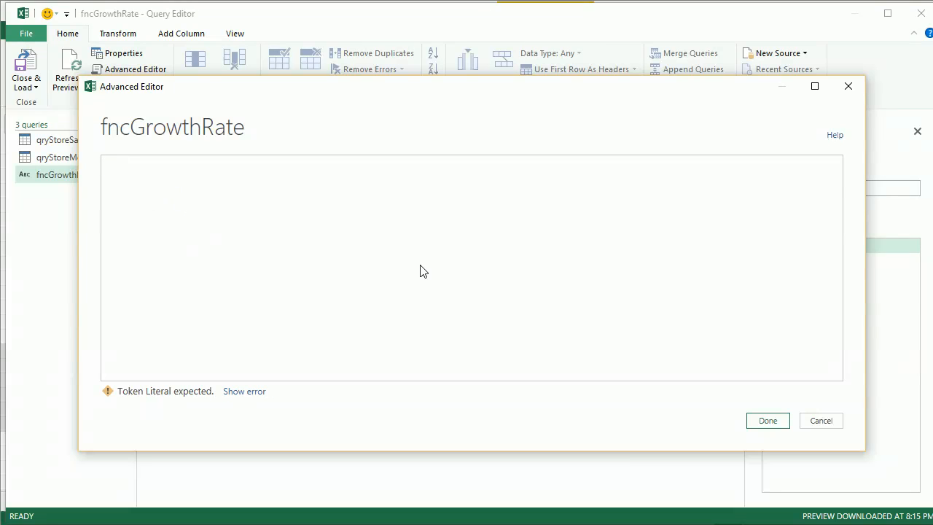
type("fncGrowthRate = ( argThisYear, argLastYear ) => if argLastYear = 0 then null else ( argThisYear - argLastYear)/argLastYear")
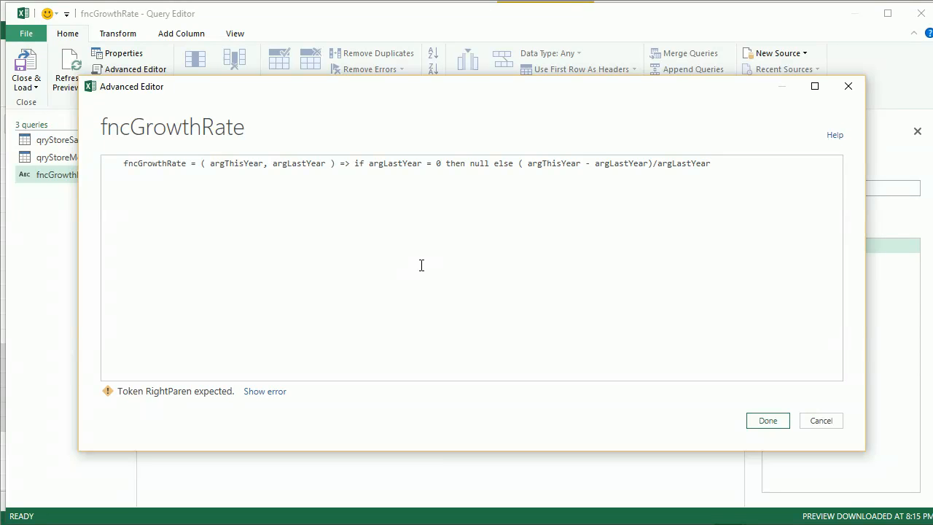
left_click(123, 162)
key("shift+Home")
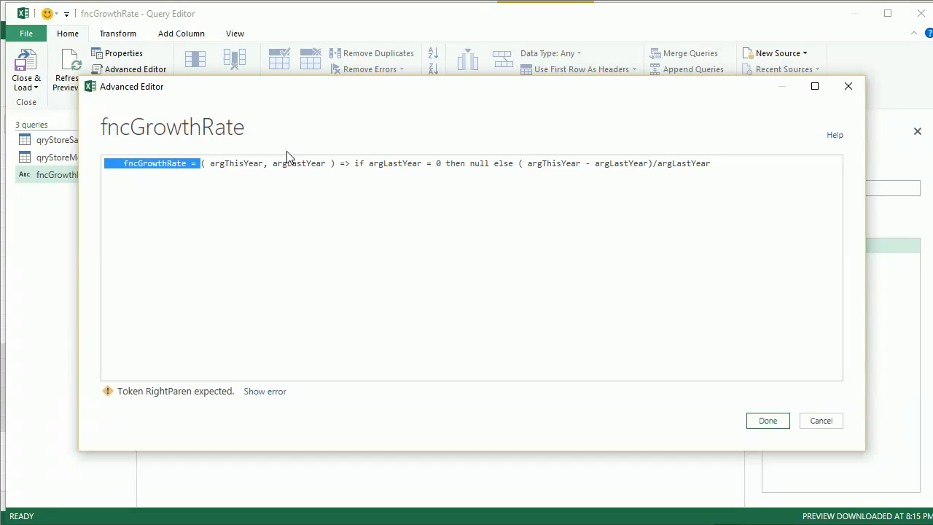
key("Delete")
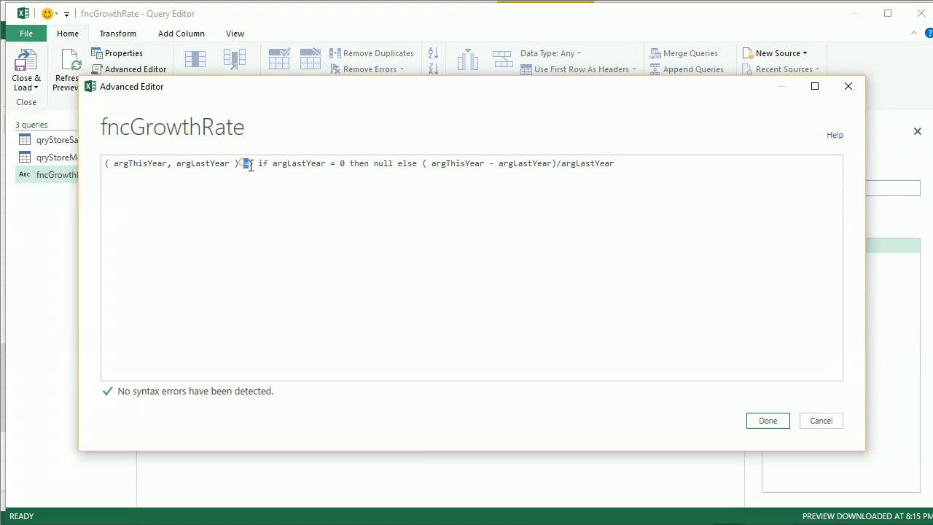
left_click_drag(250, 165, 252, 167)
left_click(283, 210)
left_click(766, 419)
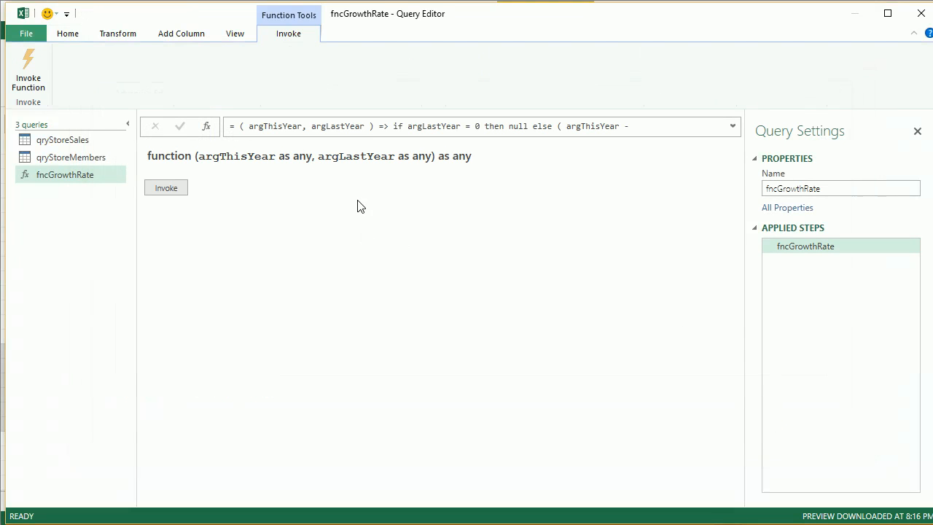
Step: Start a new custom column on qryStoreSales named Sales Growth Rate
left_click(732, 128)
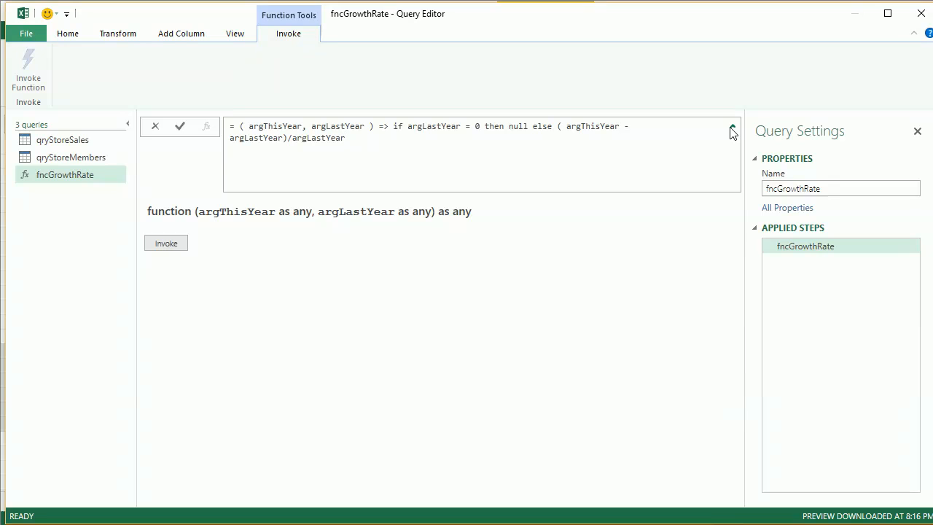
left_click(732, 129)
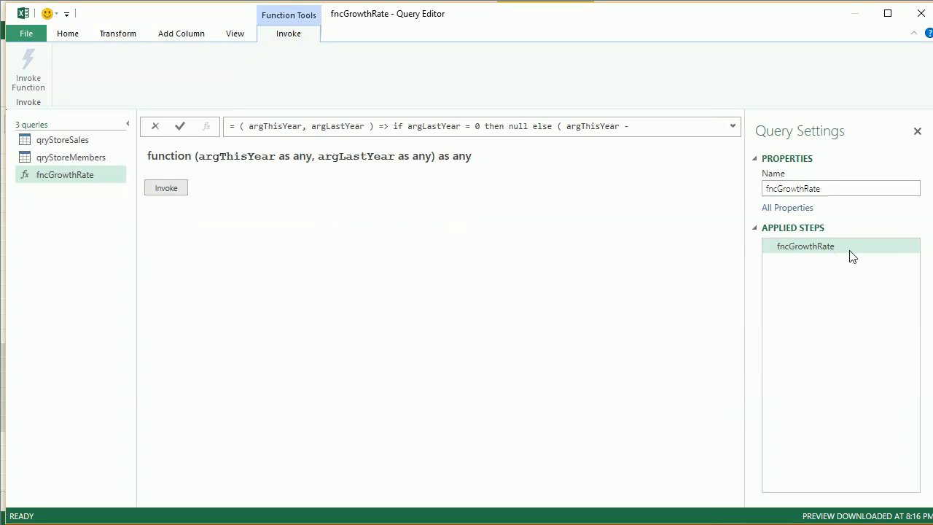
left_click(71, 144)
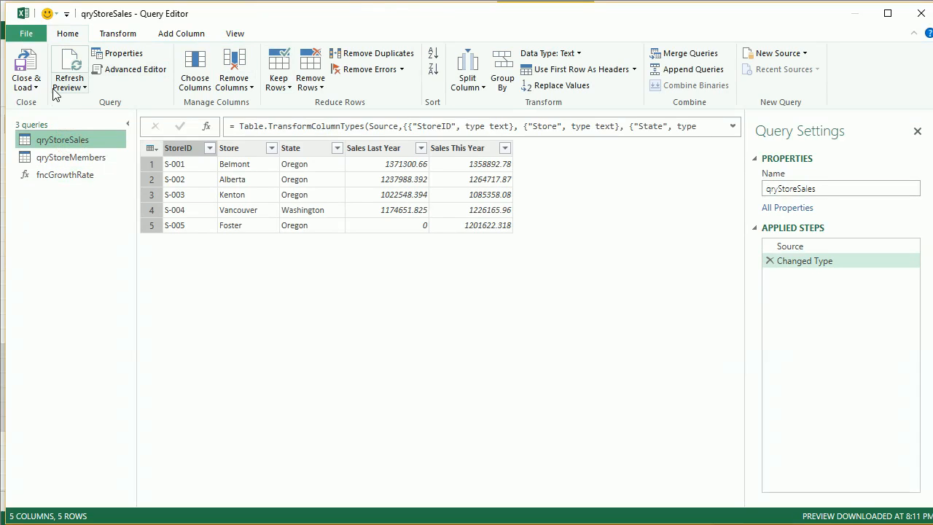
left_click(244, 38)
scroll(237, 36, "up", 1)
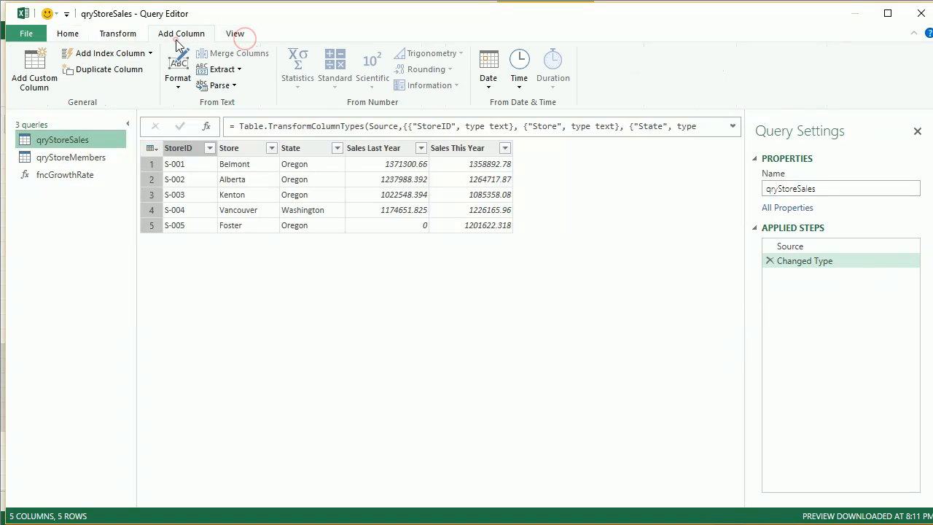
left_click(46, 80)
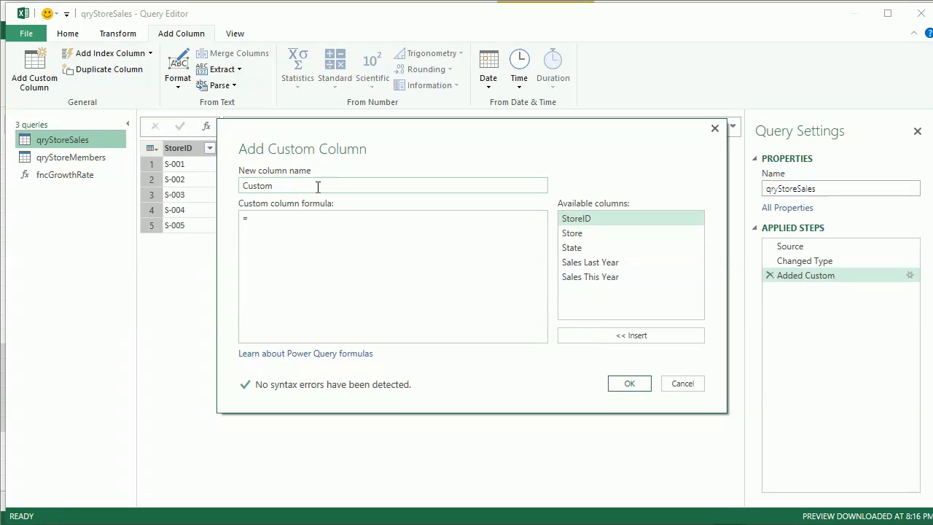
left_click(317, 187)
double_click(317, 187)
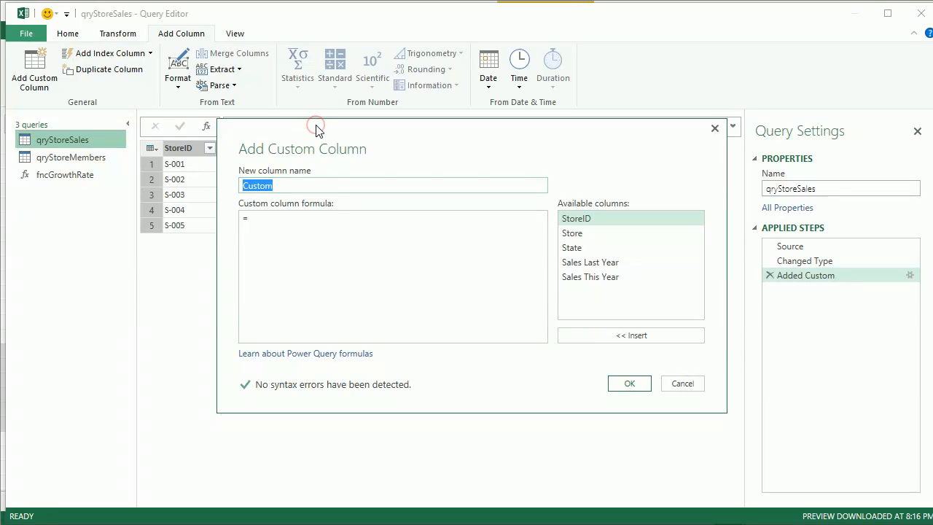
type("Sales Growth Rate")
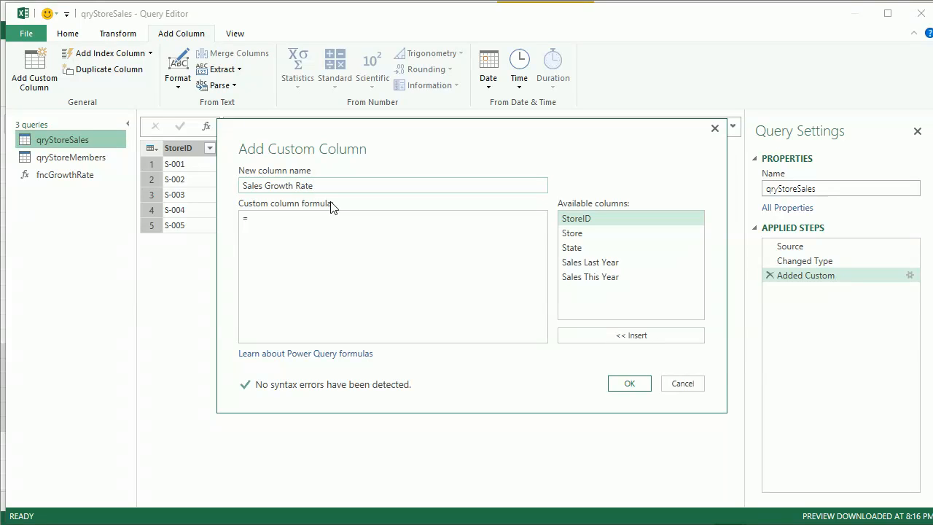
Step: Enter the formula fncGrowthRate( [Sales This Year], [Sales Last Year] ) and add the column
left_click(328, 217)
type("fnc")
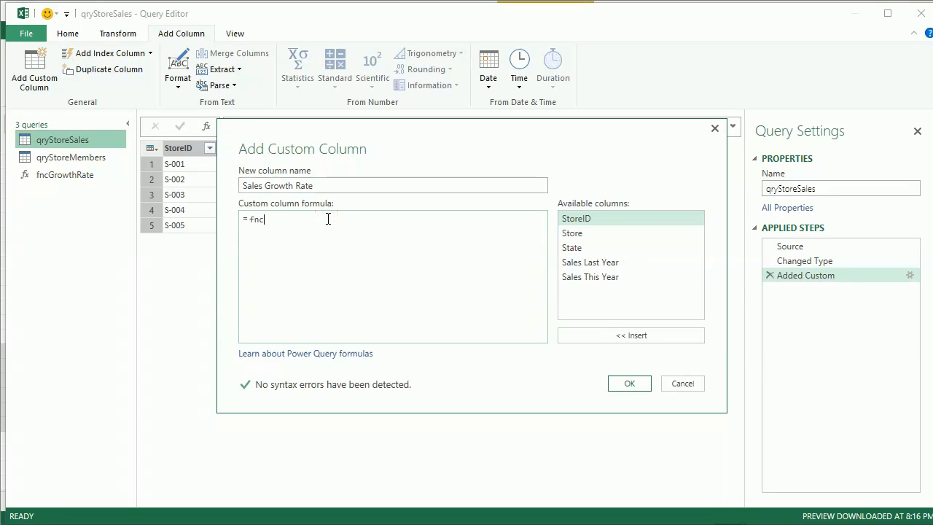
type("GrowthRate(")
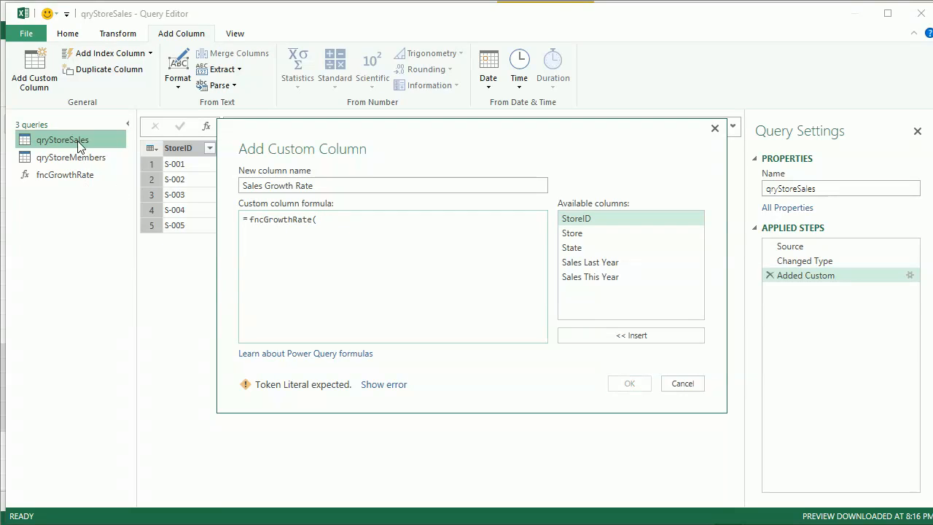
double_click(616, 277)
type(",")
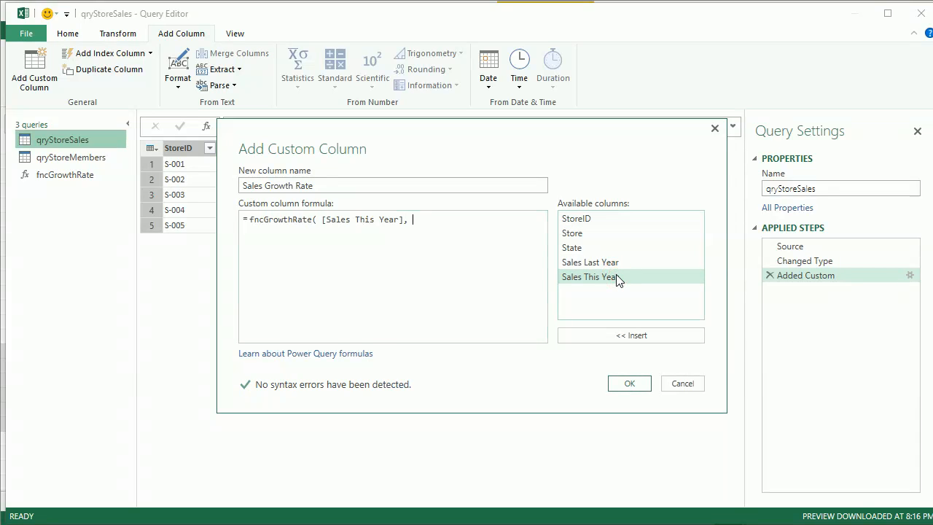
double_click(605, 262)
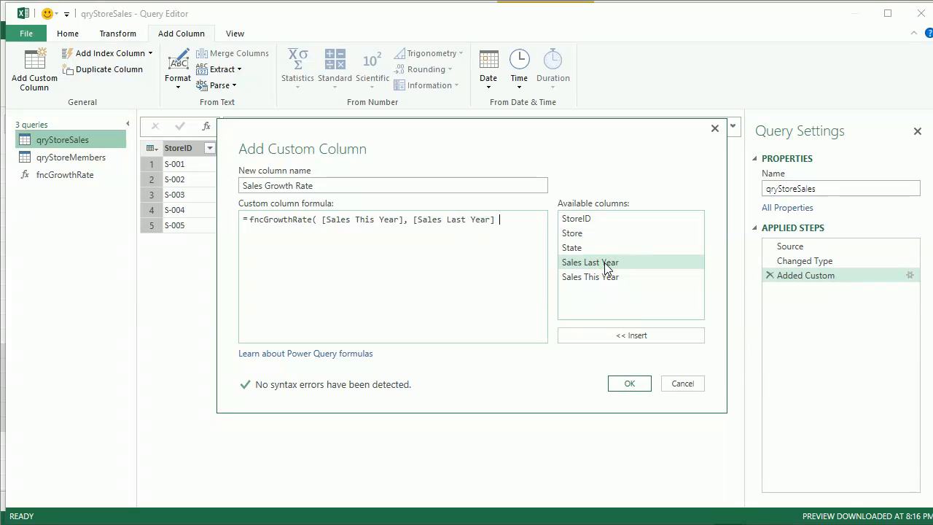
type(")")
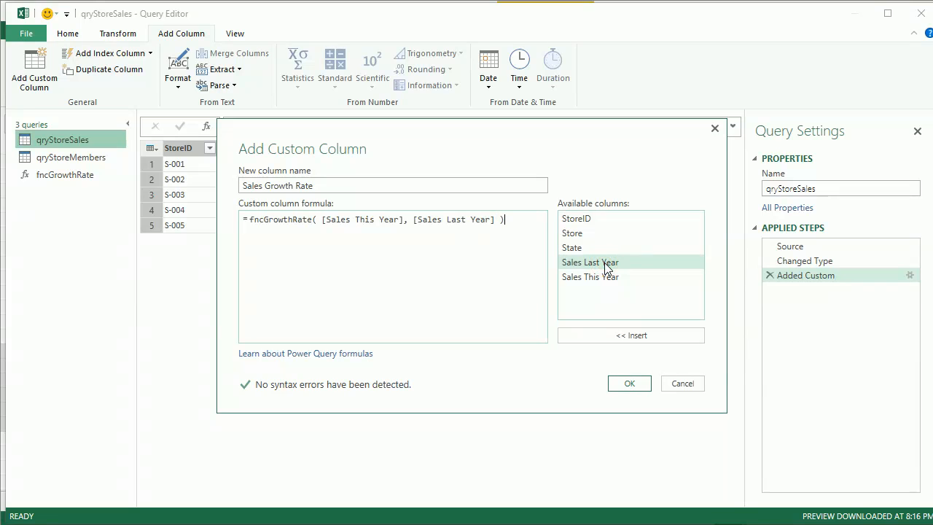
left_click(625, 387)
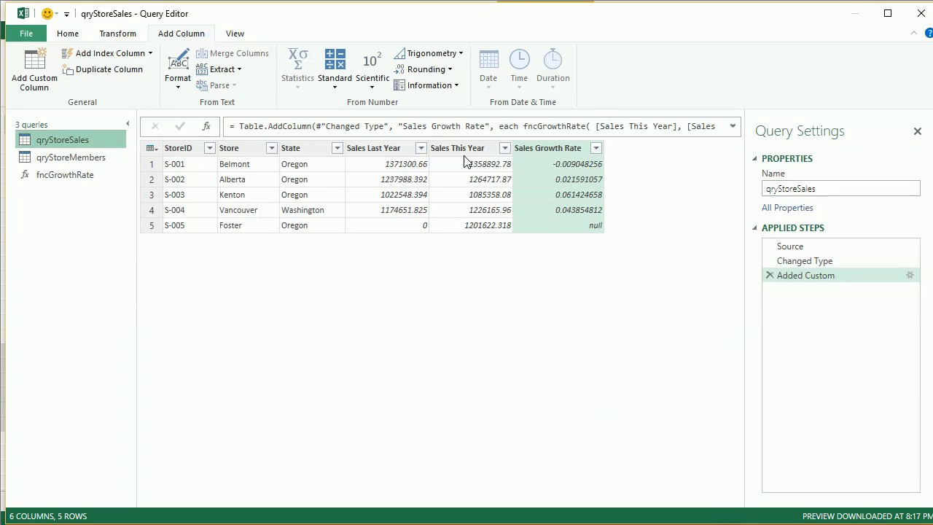
Step: Start a new custom column on qryStoreMembers named Club Member Growth Rate
left_click(83, 161)
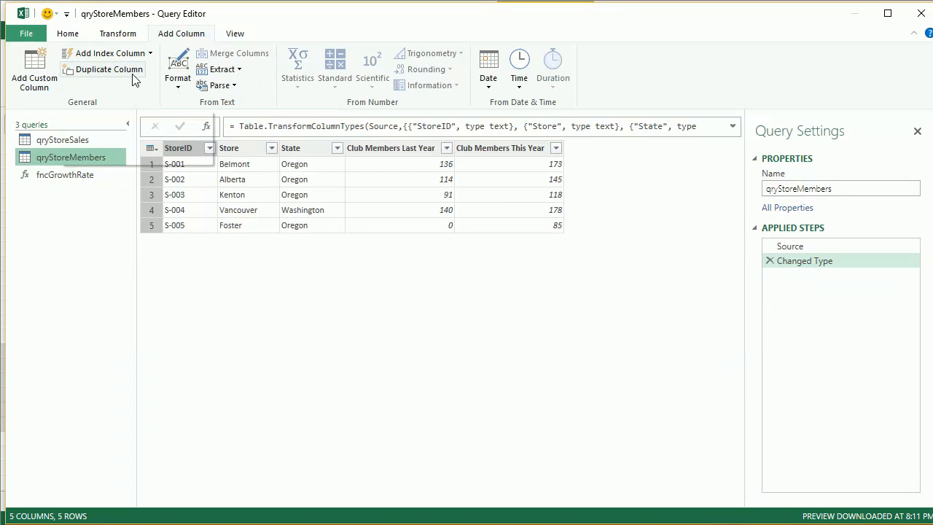
left_click(36, 73)
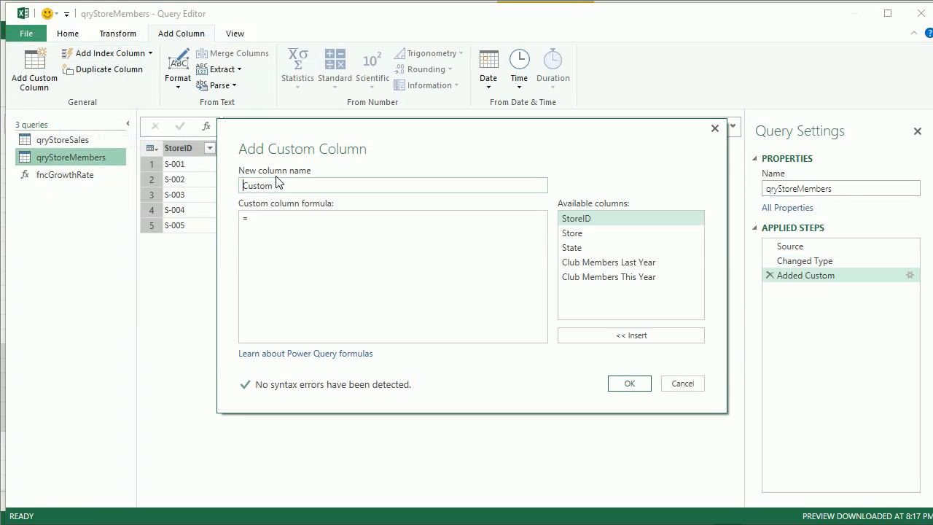
key("ctrl+a")
type("Club Member Growth")
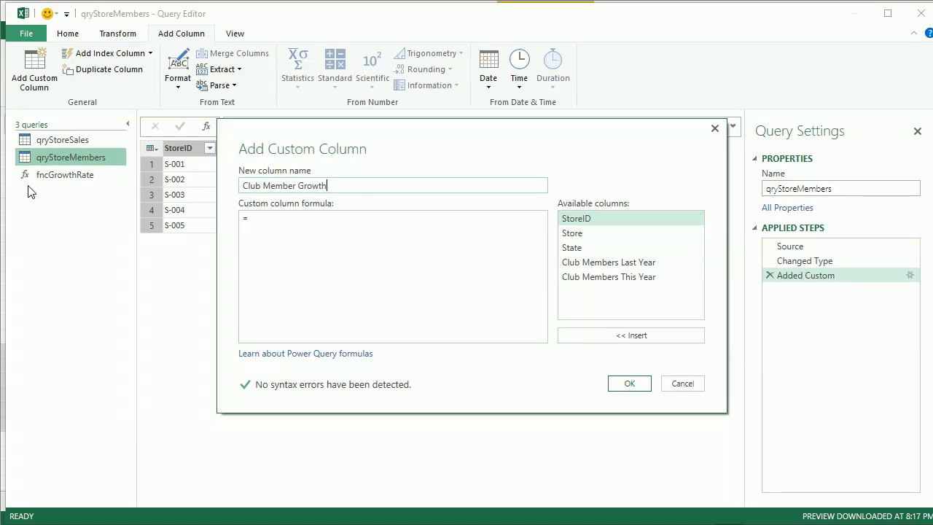
left_click(380, 244)
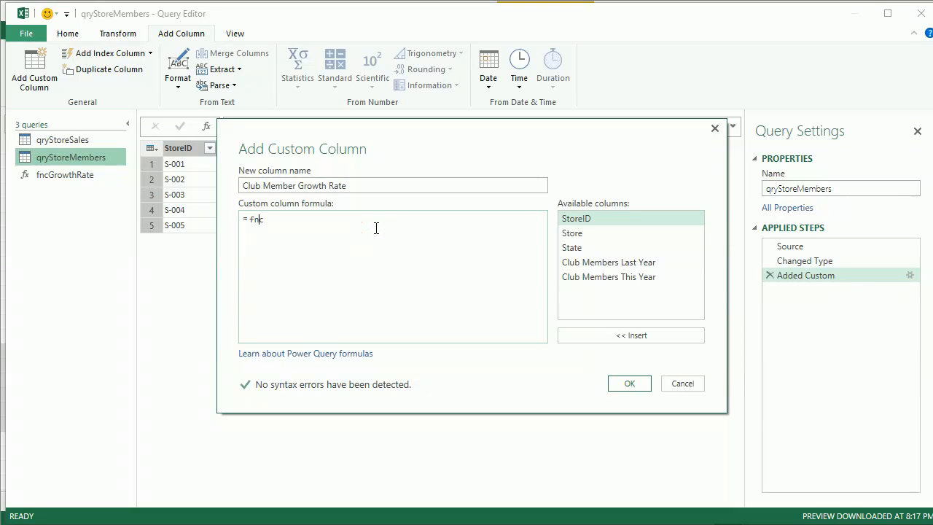
Step: Enter the formula fncGrowthRate( [Club Members This Year], [Club Members Last Year] ) and add the column
type("fncGrowth")
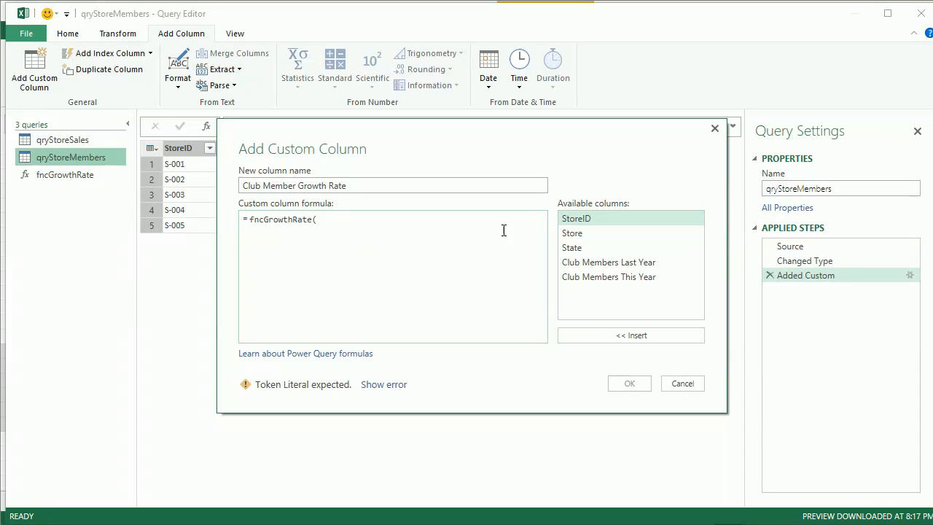
type("Rate(")
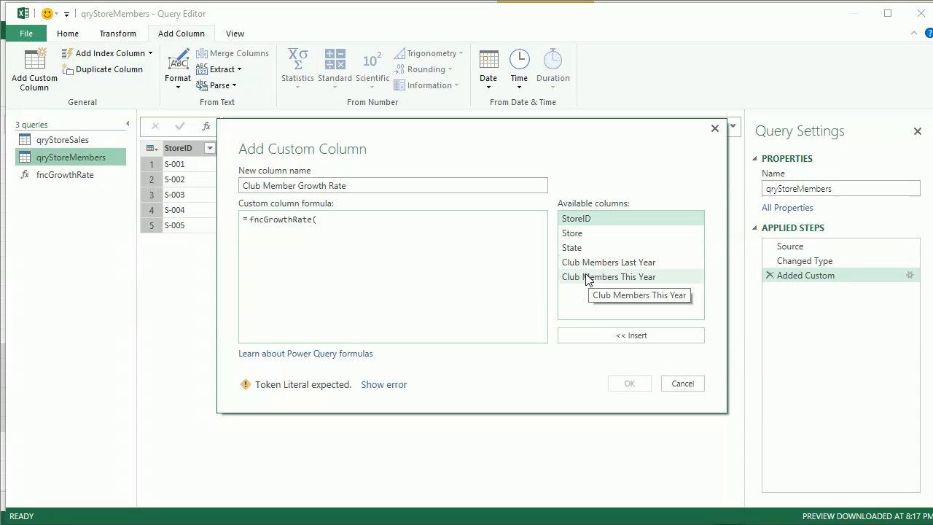
double_click(587, 279)
type(",")
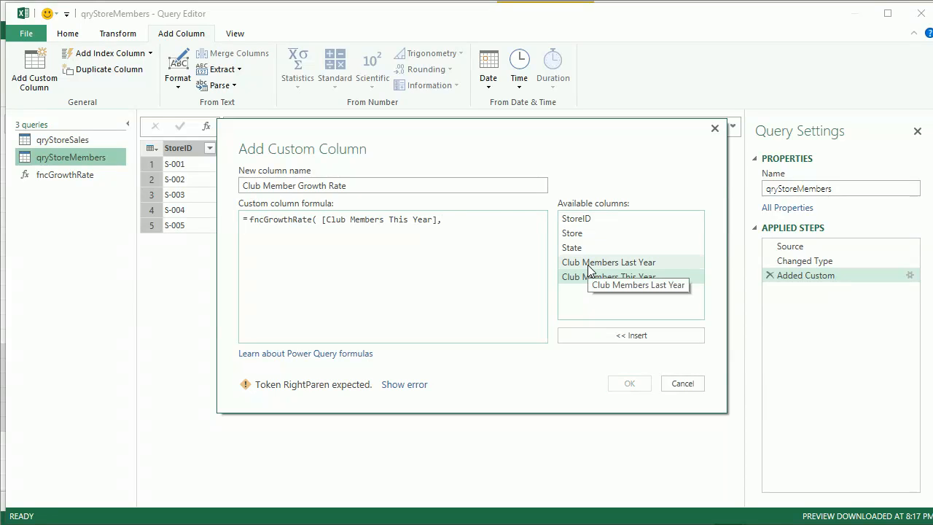
double_click(588, 264)
type(")")
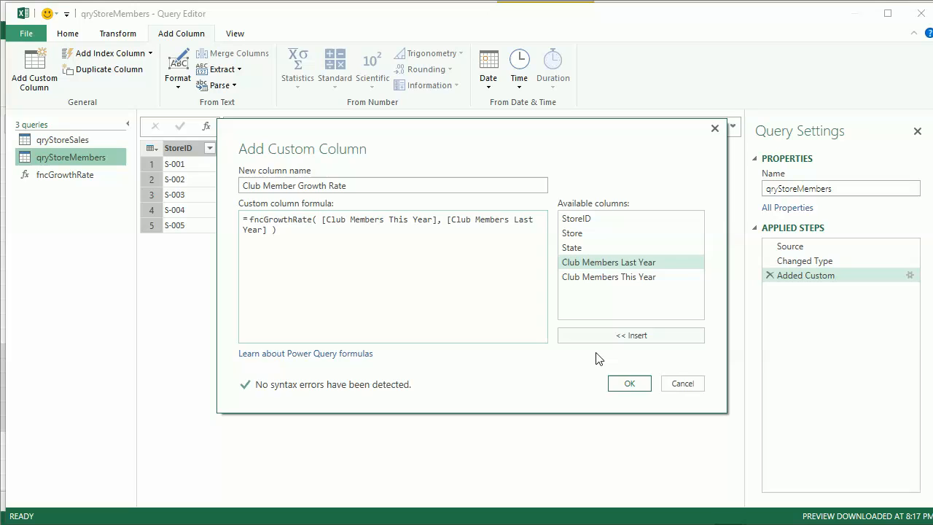
left_click(624, 383)
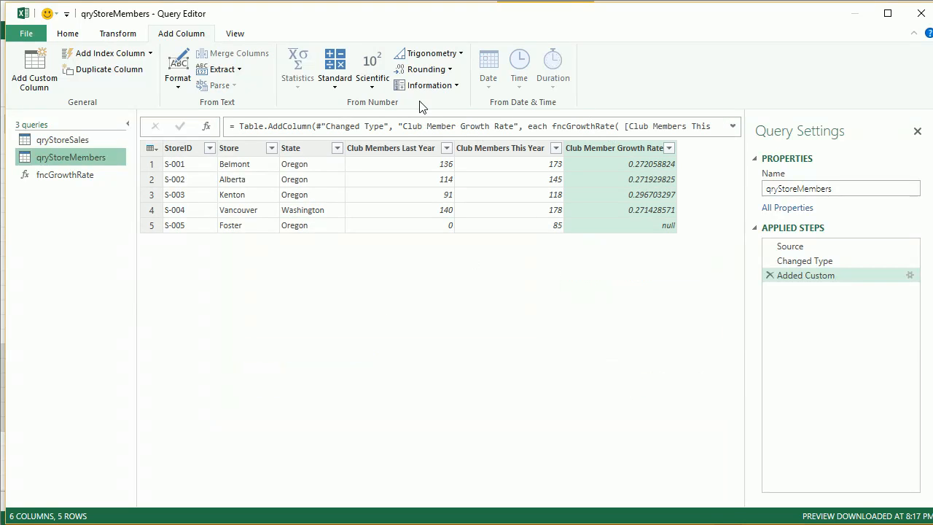
Step: Review both queries' growth rate columns and qryStoreMembers' code in the Advanced Editor
left_click(68, 143)
left_click(81, 158)
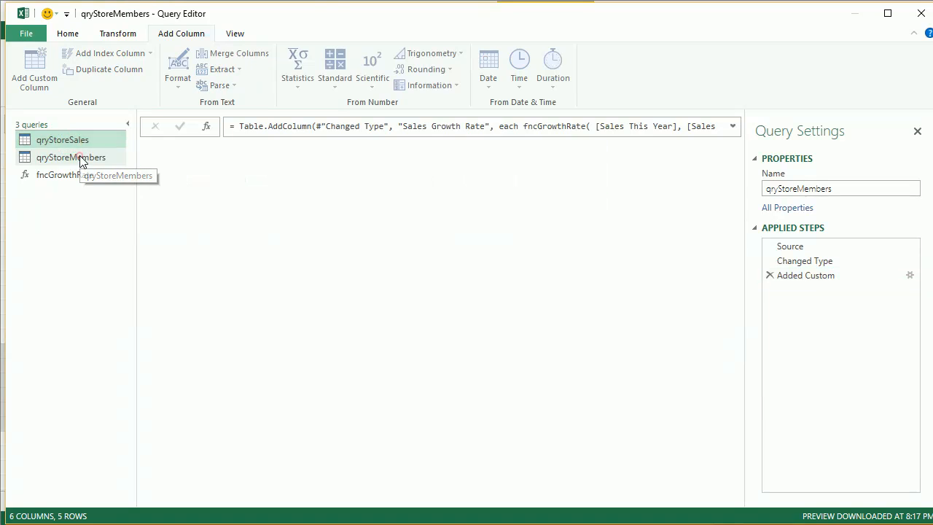
left_click(246, 34)
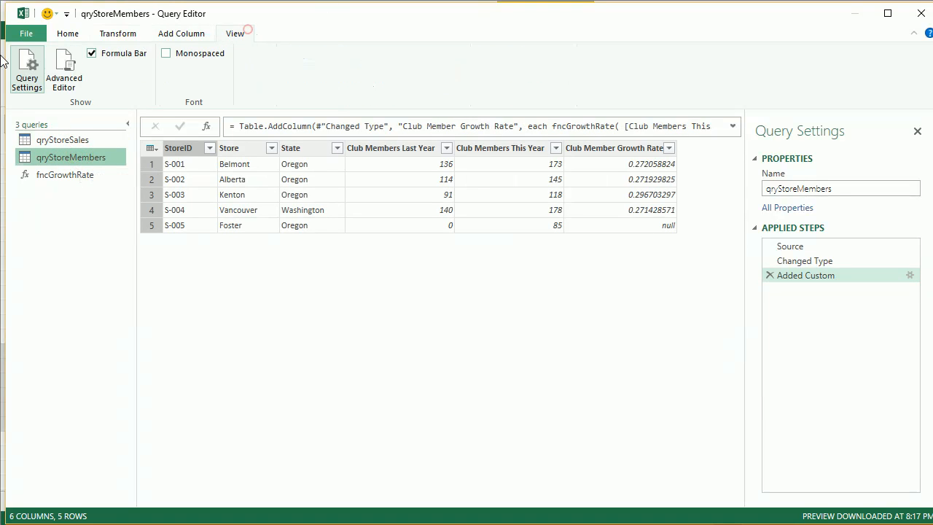
left_click(63, 80)
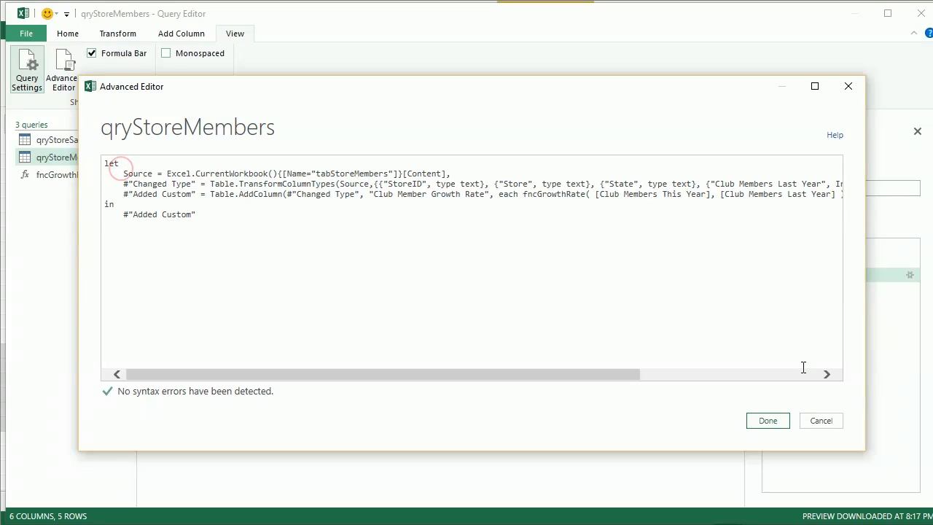
left_click(777, 425)
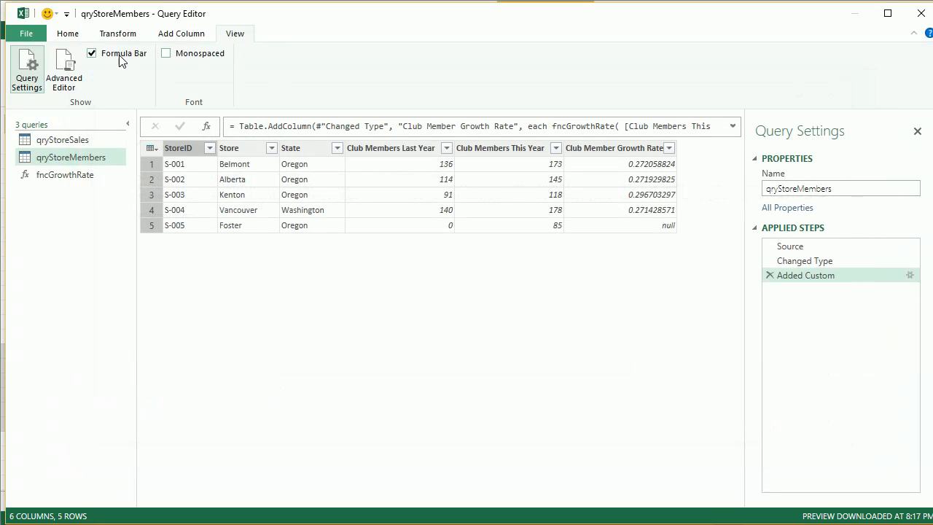
left_click(62, 138)
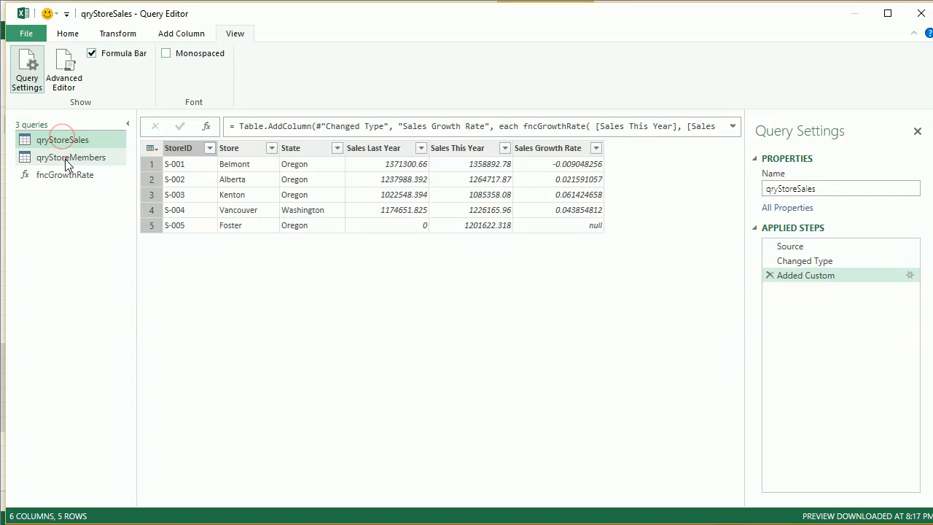
left_click(67, 160)
left_click(71, 144)
left_click(68, 159)
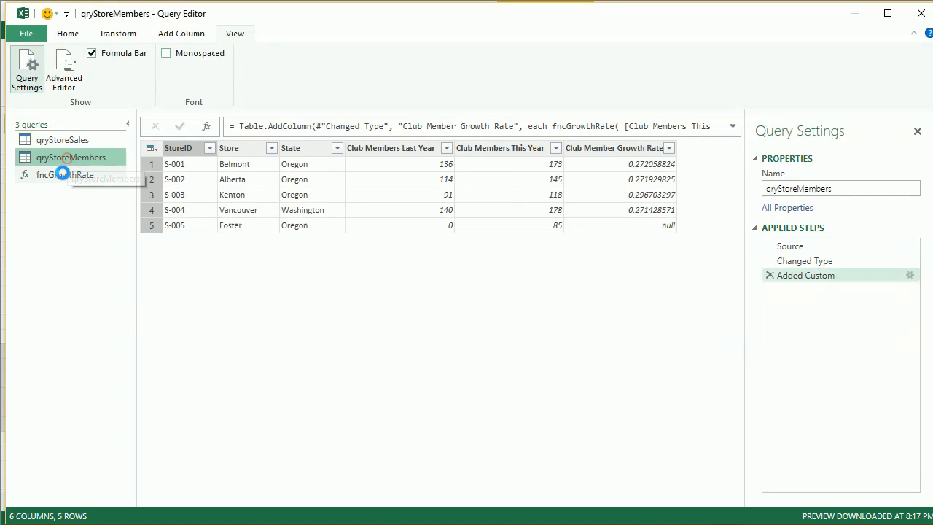
Step: Open fncGrowthRate in the Advanced Editor, comment out its definition line with //, and add blank lines above it
left_click(67, 175)
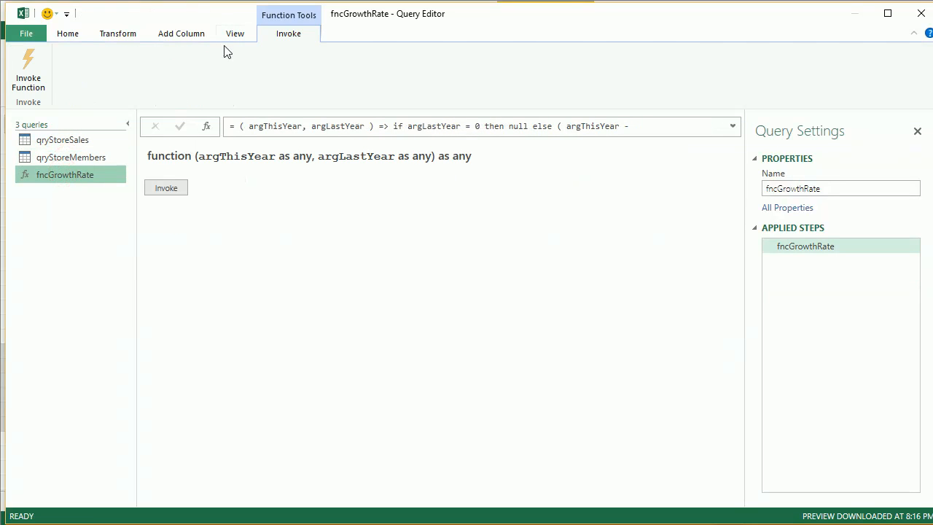
left_click(244, 37)
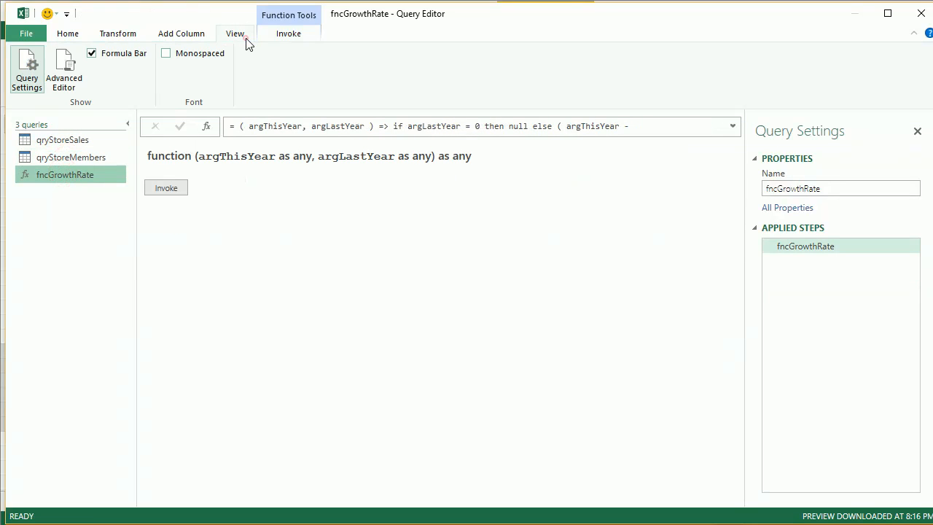
left_click(77, 71)
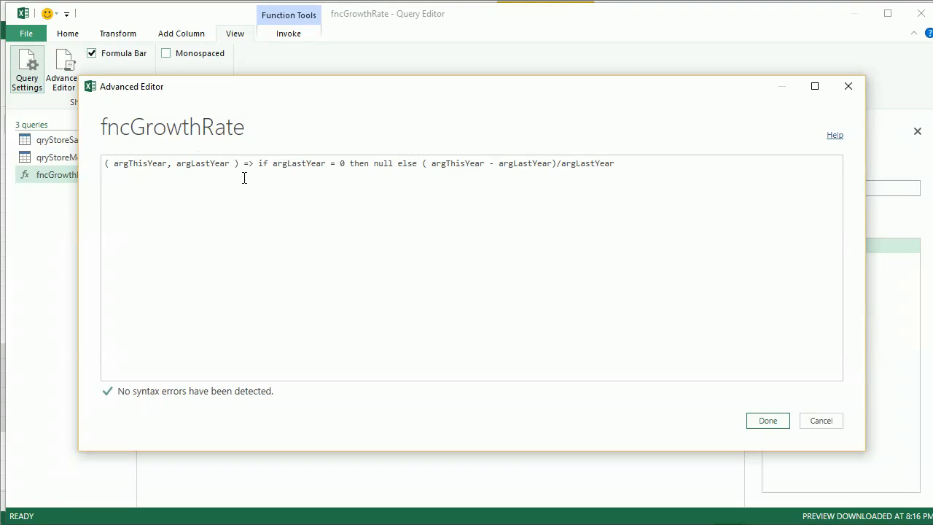
left_click(102, 164)
type("//")
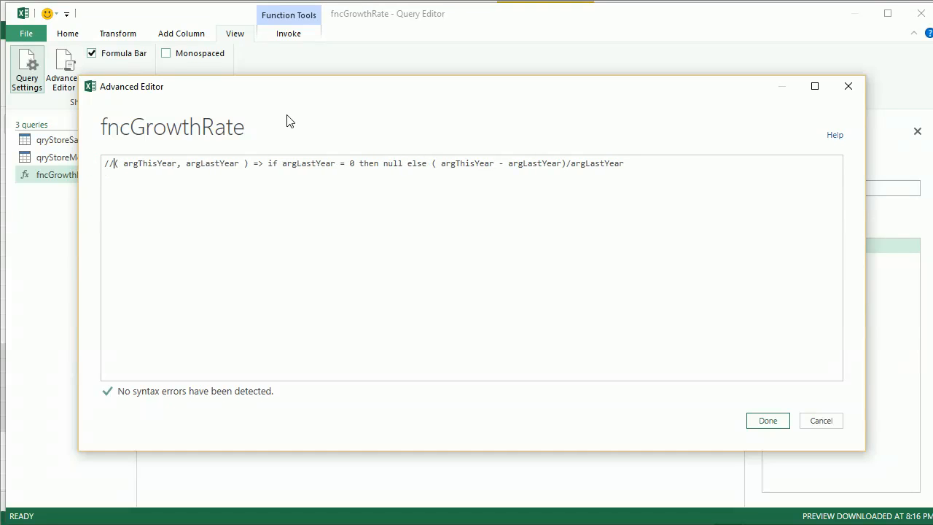
key("Home")
key("Return")
key("Return")
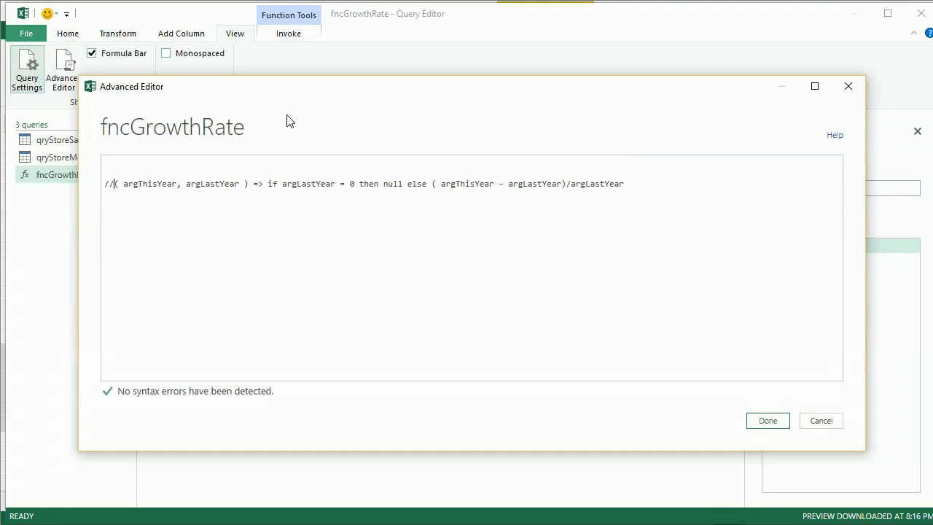
Step: Copy the commented function code and paste it uncommented onto the first line of the editor
key("shift+End")
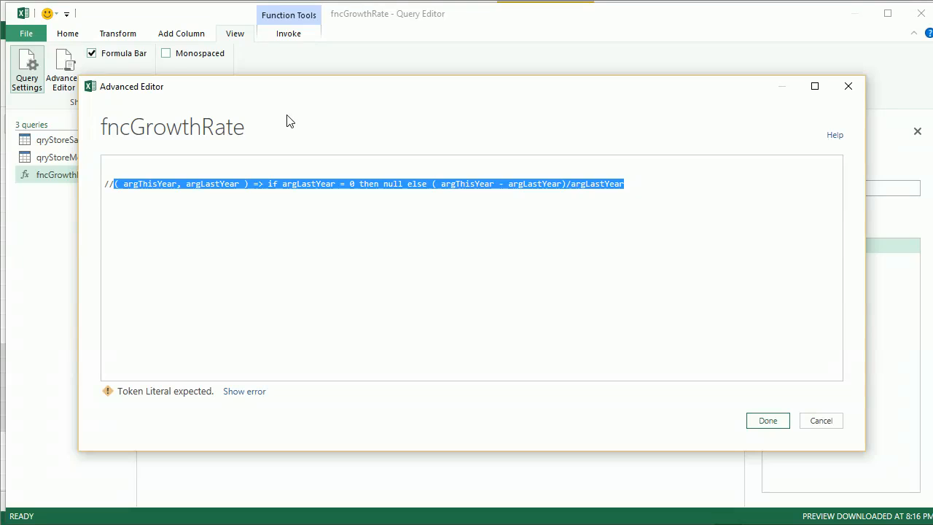
key("Up")
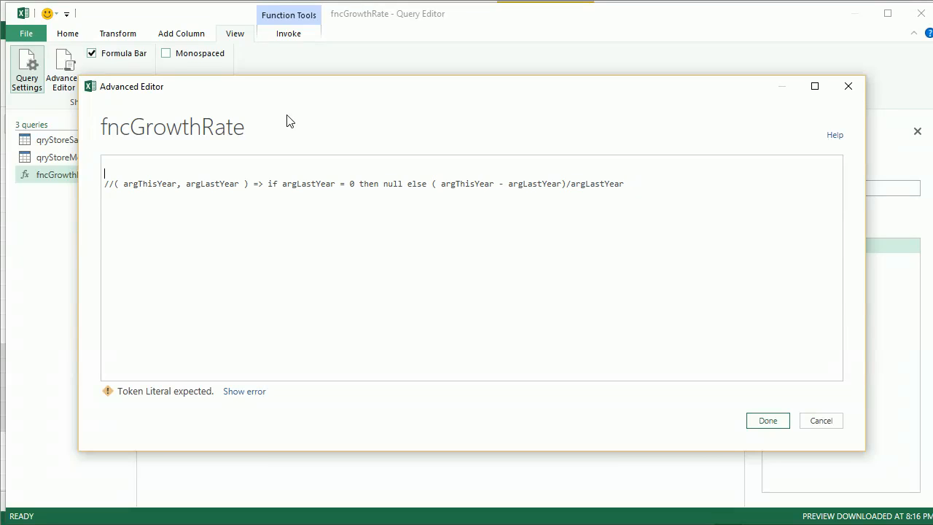
left_click_drag(114, 187, 647, 187)
key("ctrl+c")
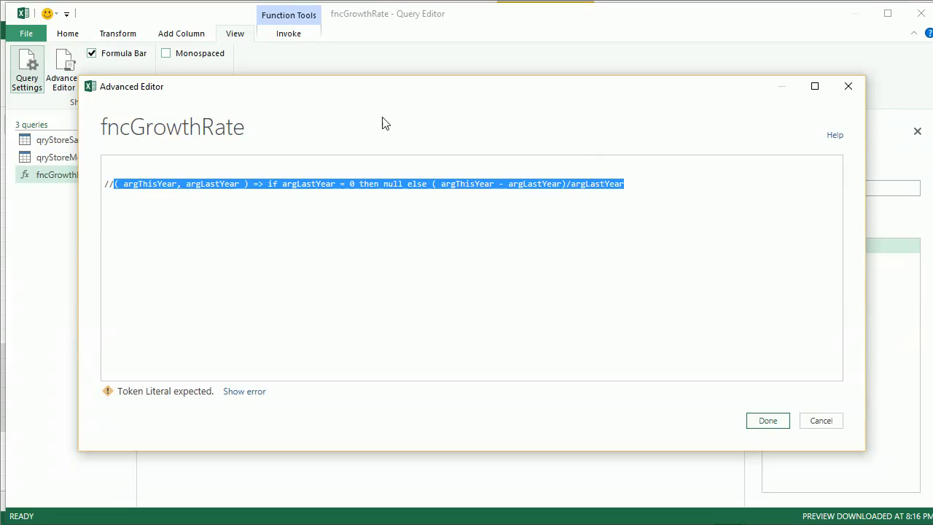
left_click(272, 158)
key("Return")
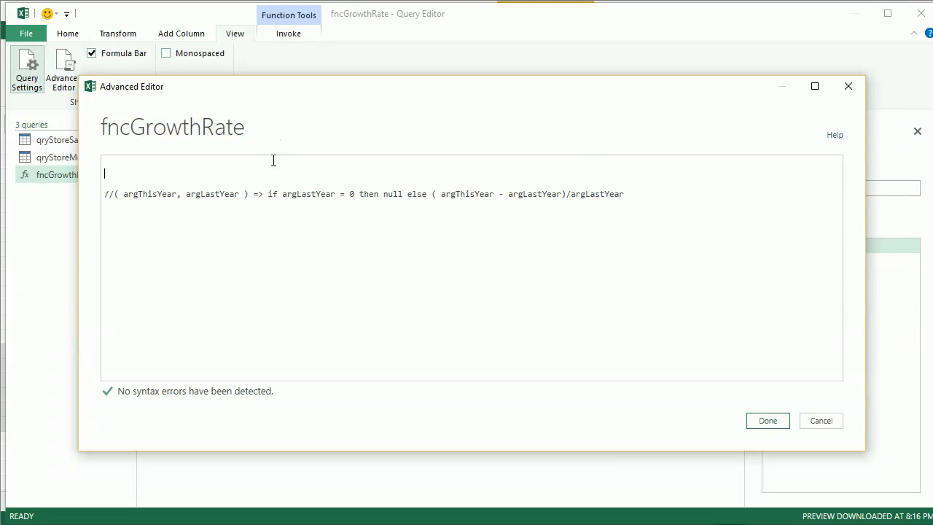
key("ctrl+v")
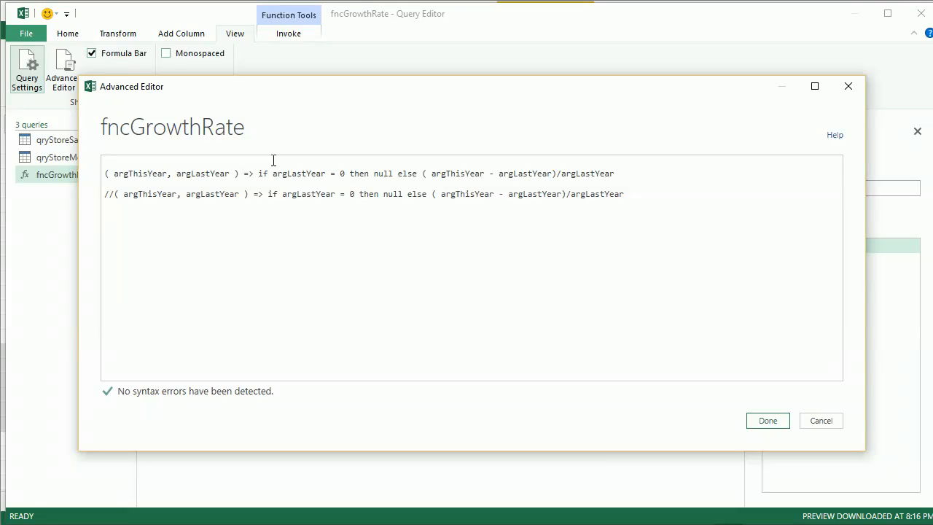
Step: Split the pasted function after '=>' so its if-then-else body sits on its own line
key("Down")
key("Right")
key("Right")
key("Right")
key("Right")
key("Right")
key("Right")
key("Right")
key("Right")
key("Right")
key("Right")
key("Right")
key("Right")
key("Right")
key("Right")
key("Right")
key("Right")
key("Right")
key("Right")
key("Right")
key("Right")
key("Return")
key("Return")
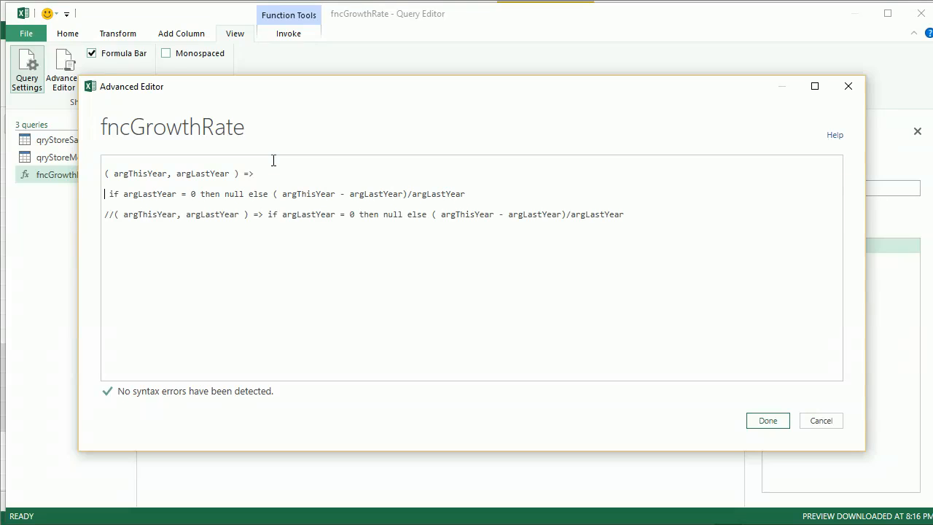
key("Return")
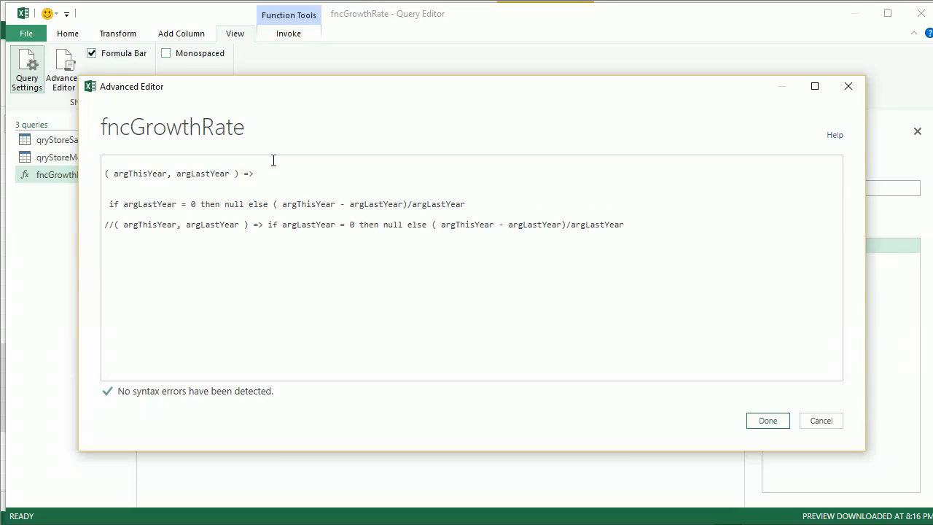
Step: Wrap the function's if-then-else body in a let ... in block and name the body FirstStep
type("let ")
type("in")
key("Return")
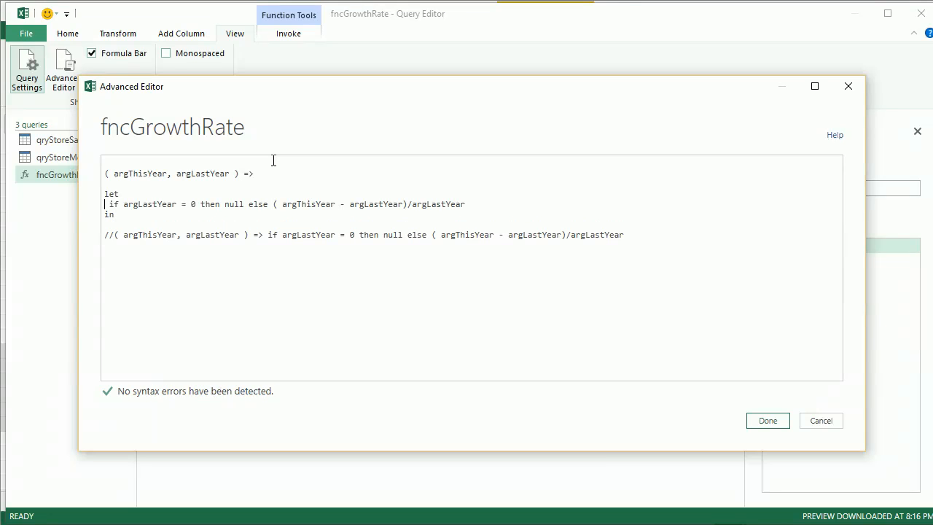
key("Right")
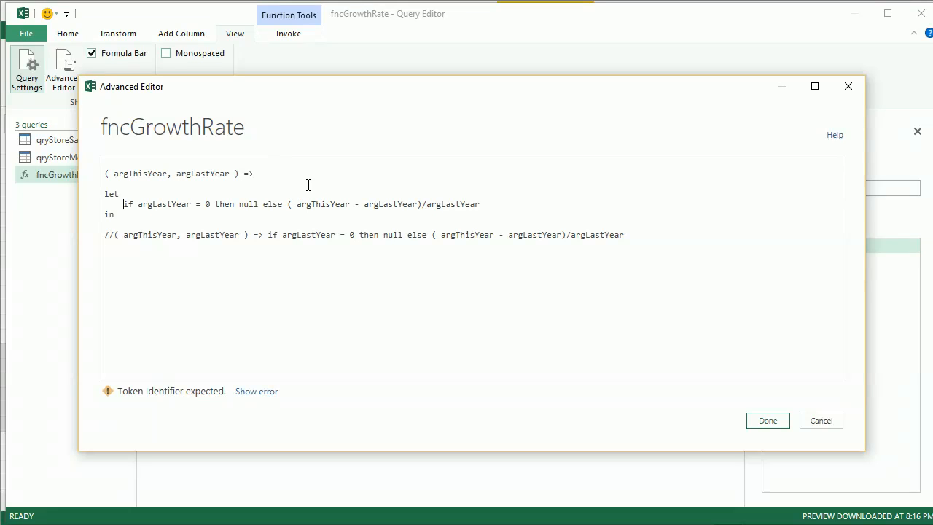
type("First")
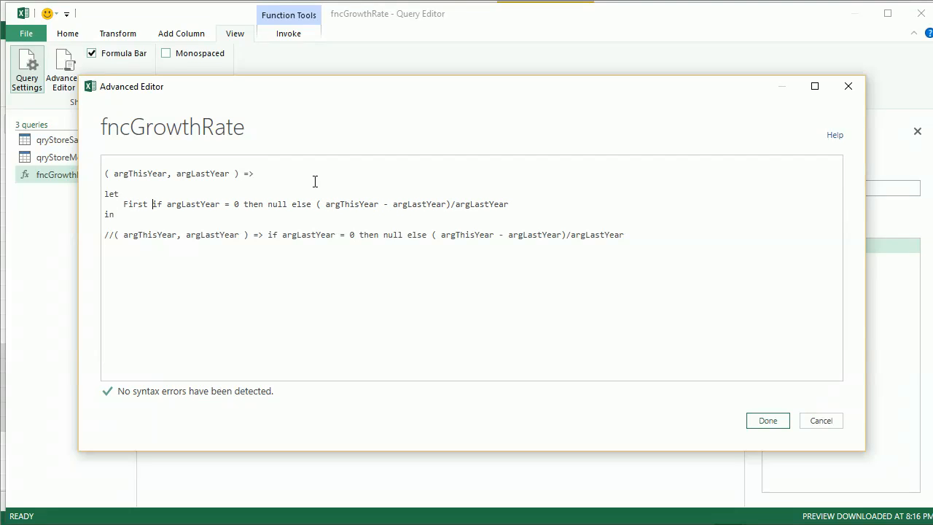
key("BackSpace")
type("Step")
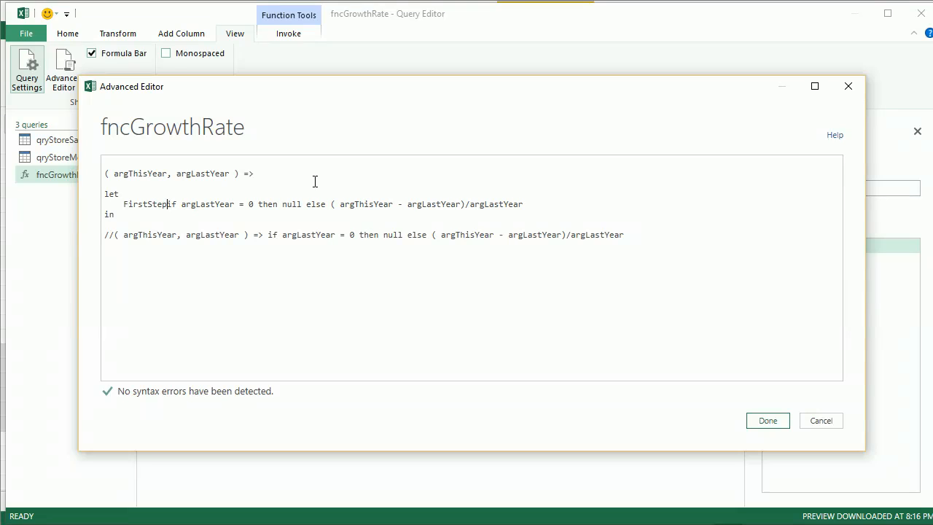
type(" =")
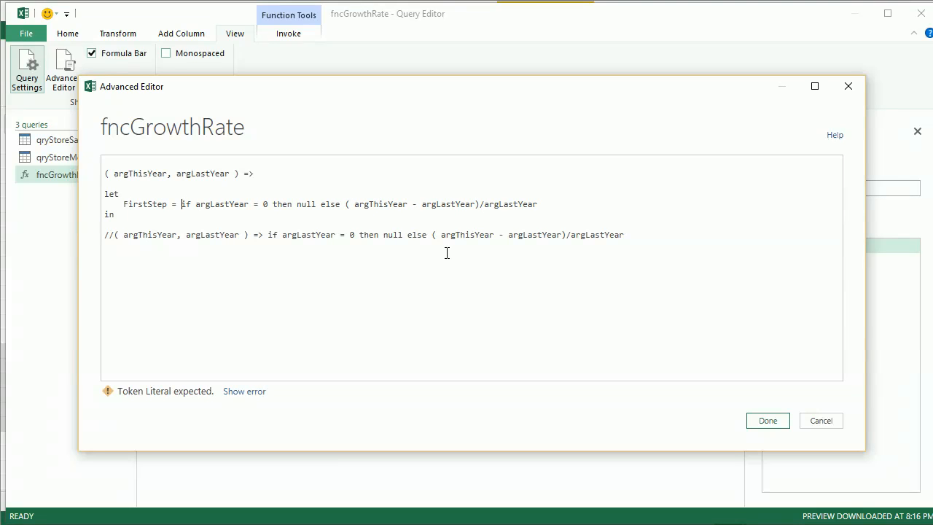
Step: Move the calculation ( argThisYear - argLastYear)/argLastYear into the FirstStep definition and end it with a comma
key("Return")
key("Return")
key("Return")
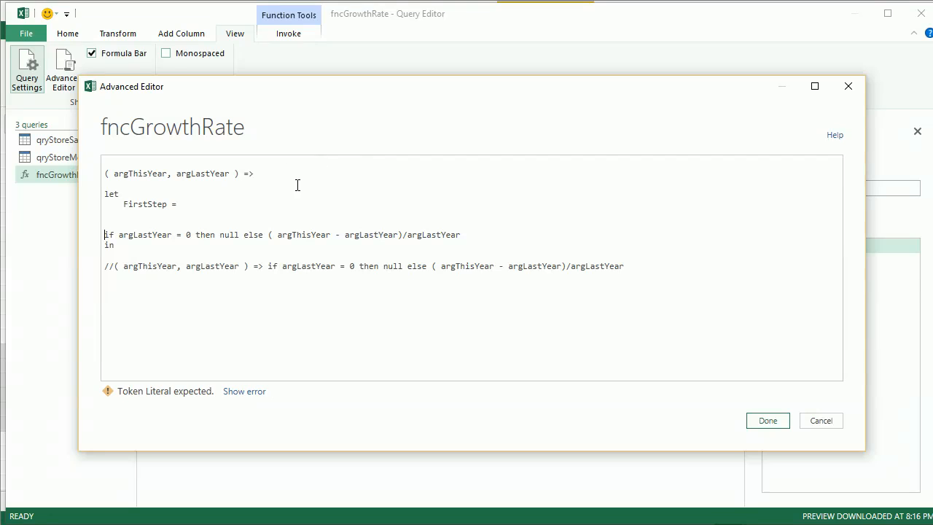
left_click_drag(269, 234, 454, 232)
key("ctrl+x")
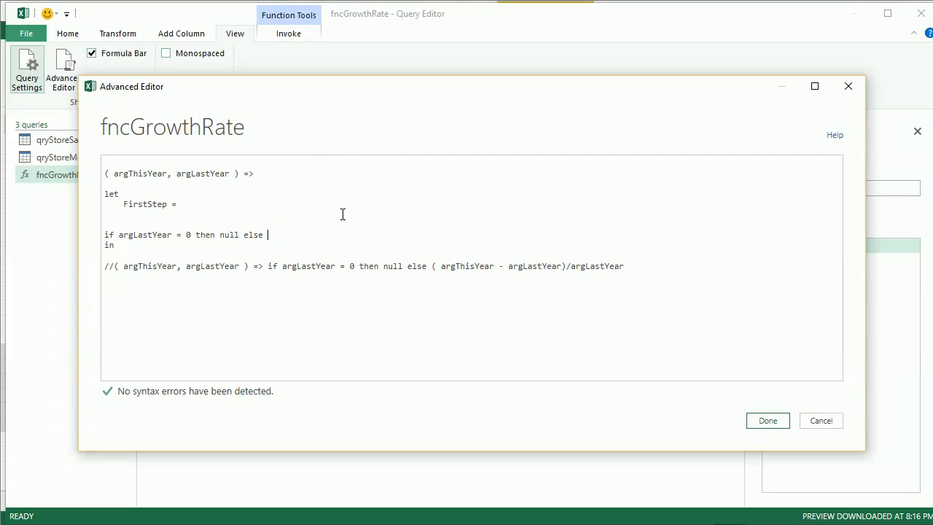
left_click(334, 208)
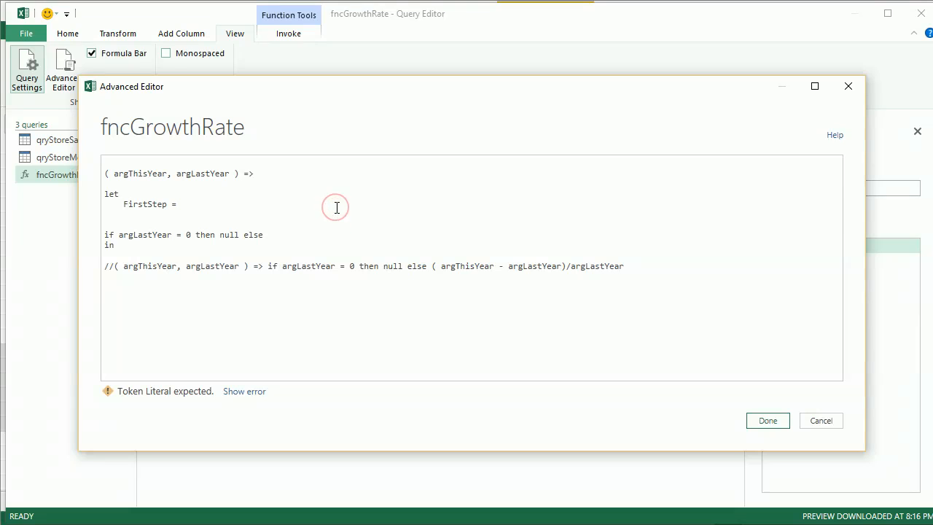
key("ctrl+v")
type(",")
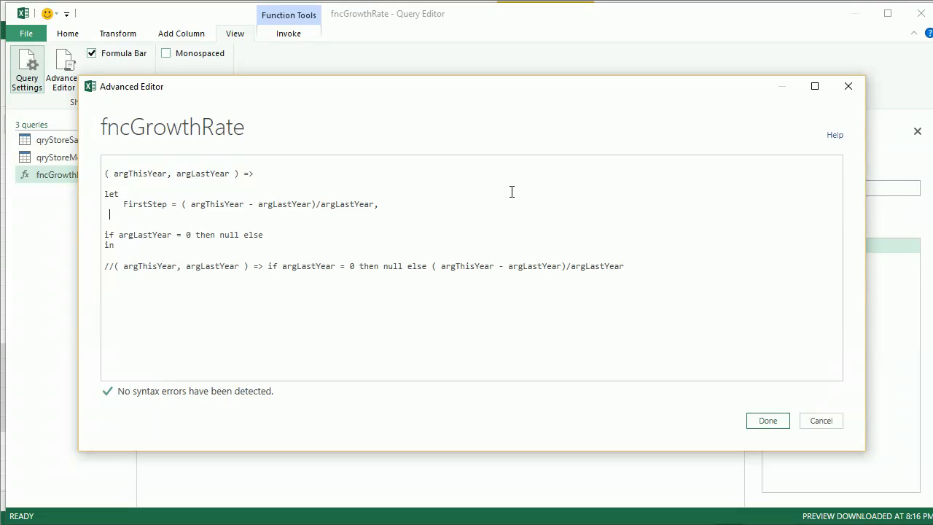
Step: Add a SecondStep line and move the condition 'argLastYear = 0 then null else' into it
type("SecondStep =")
key("Down")
key("Down")
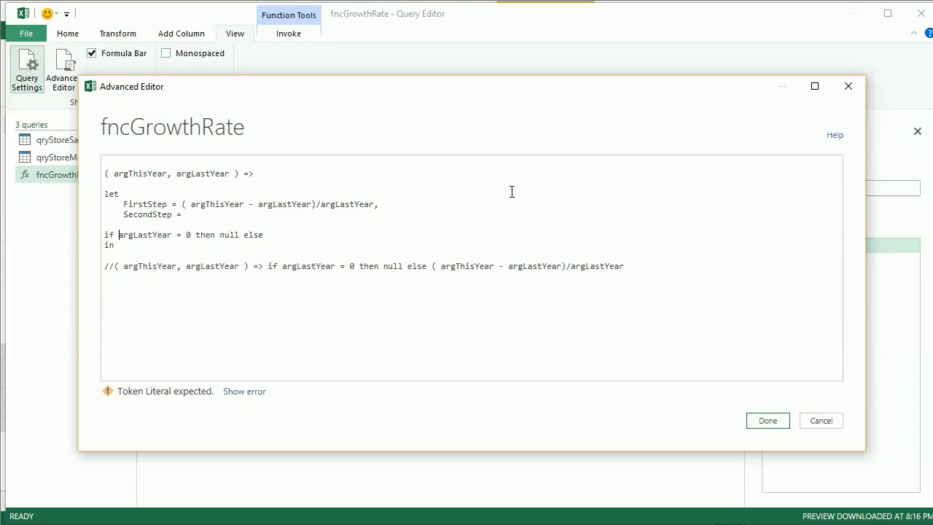
key("shift+Right")
key("shift+Right")
key("shift+Right")
key("shift+Right")
key("shift+Right")
key("shift+Right")
key("shift+Right")
key("shift+Right")
key("shift+Right")
key("shift+Right")
key("shift+Right")
key("shift+Right")
key("shift+Right")
key("shift+Right")
key("shift+Right")
key("shift+Right")
key("shift+Right")
key("shift+Right")
key("shift+Right")
key("shift+Right")
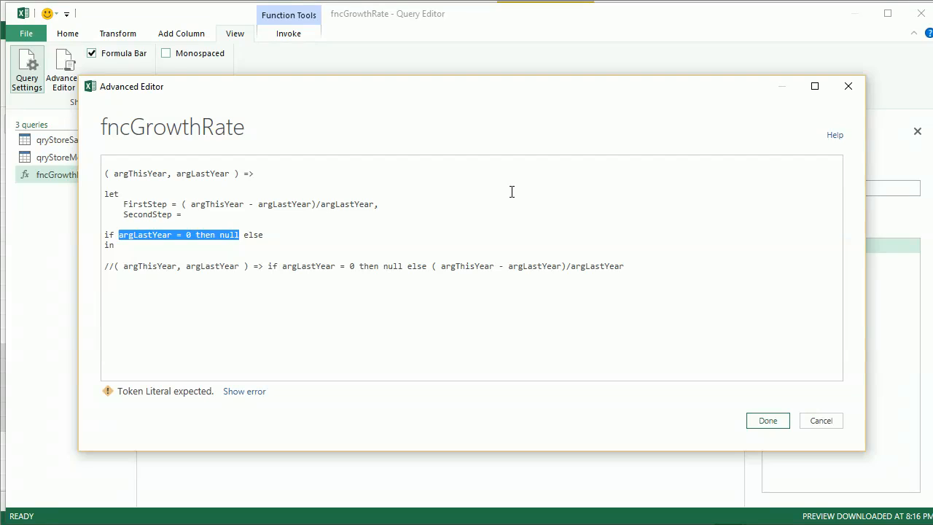
key("shift+Right")
key("shift+Right")
key("shift+Right")
key("shift+Right")
key("shift+Right")
key("ctrl+x")
key("Up")
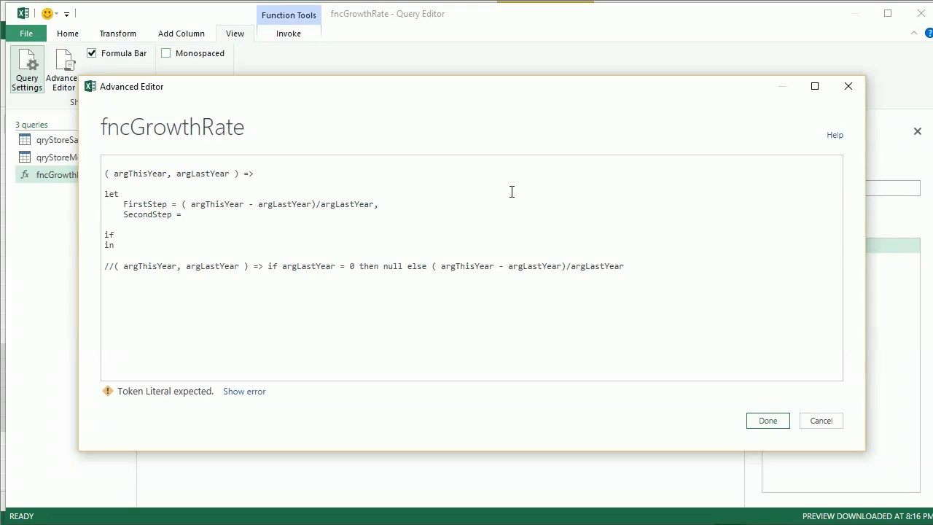
key("ctrl+v")
Step: Reference FirstStep at the end of SecondStep's else clause
key("Left")
key("Left")
key("Left")
key("Left")
key("Left")
key("Left")
key("Left")
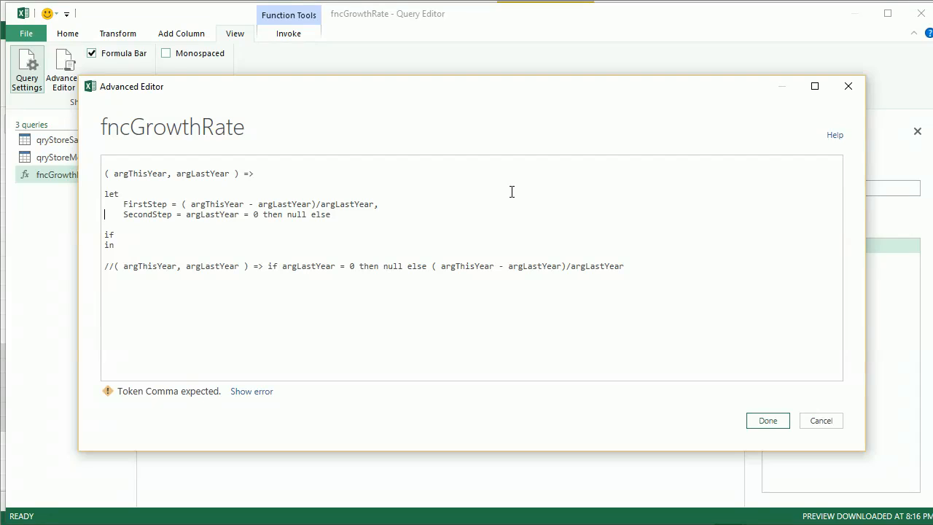
key("Left")
key("shift+Left")
key("shift+Left")
key("shift+Left")
key("shift+Left")
key("shift+Left")
key("shift+Left")
key("shift+Left")
key("shift+Left")
key("shift+Left")
key("shift+Left")
key("shift+Left")
key("shift+Left")
key("shift+Left")
key("shift+Left")
key("shift+Left")
key("shift+Left")
key("shift+Left")
key("shift+Left")
key("shift+Left")
key("shift+Left")
key("shift+Left")
key("shift+Left")
key("shift+Left")
key("shift+Left")
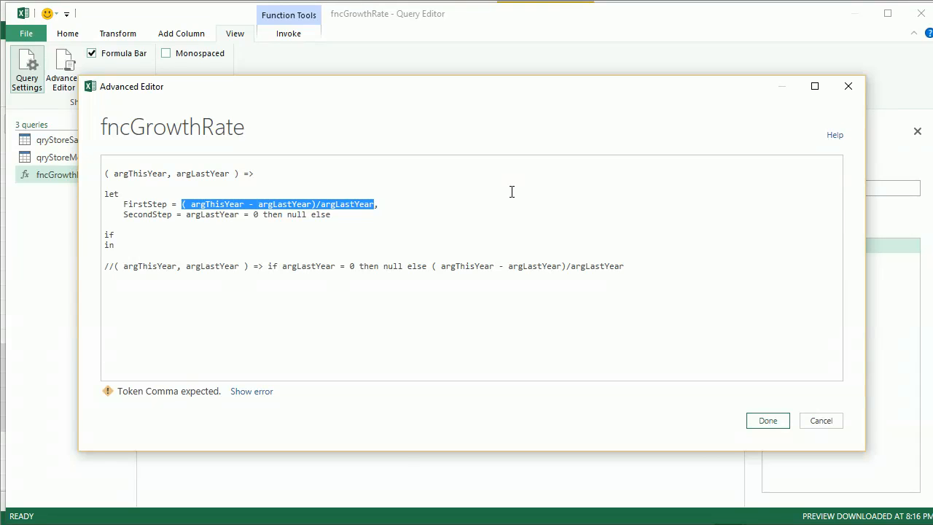
key("Home")
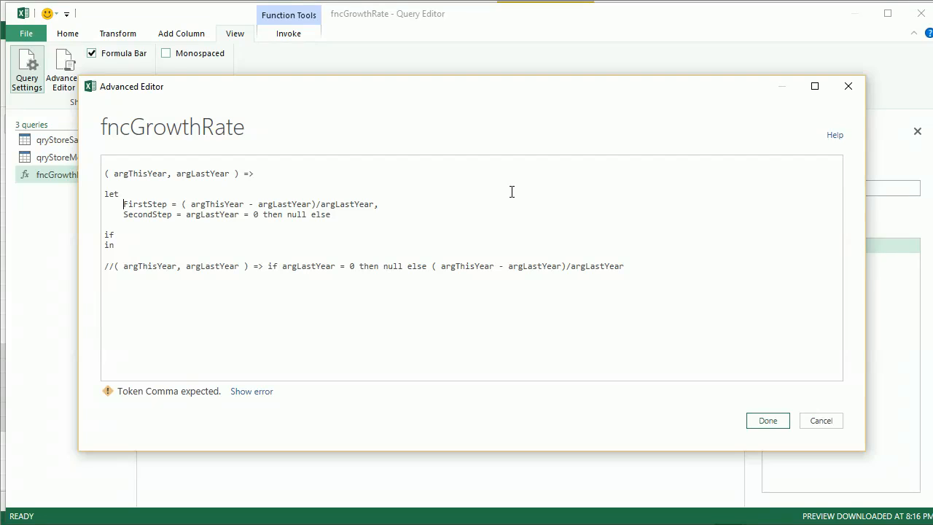
key("shift+Right")
key("shift+Right")
key("shift+Right")
key("shift+Right")
key("shift+Right")
key("shift+Right")
key("shift+Right")
key("shift+Right")
key("shift+Right")
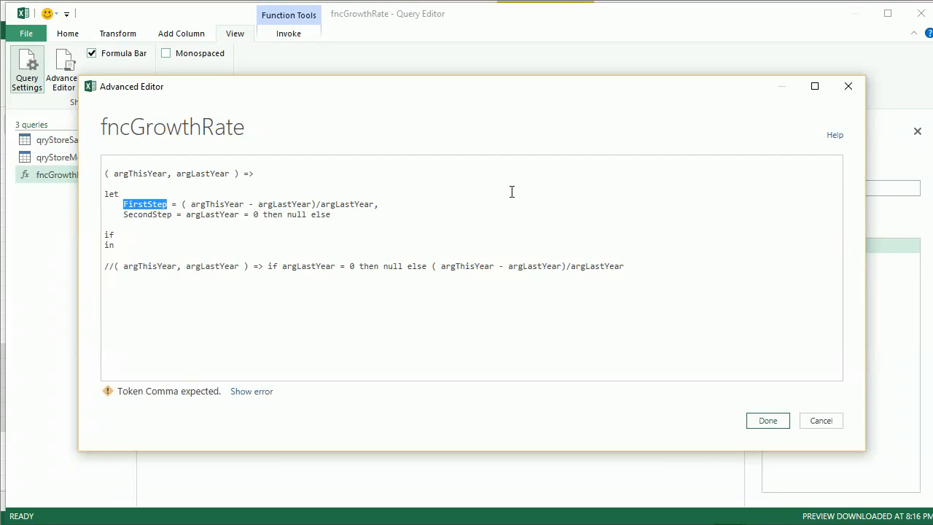
key("Down")
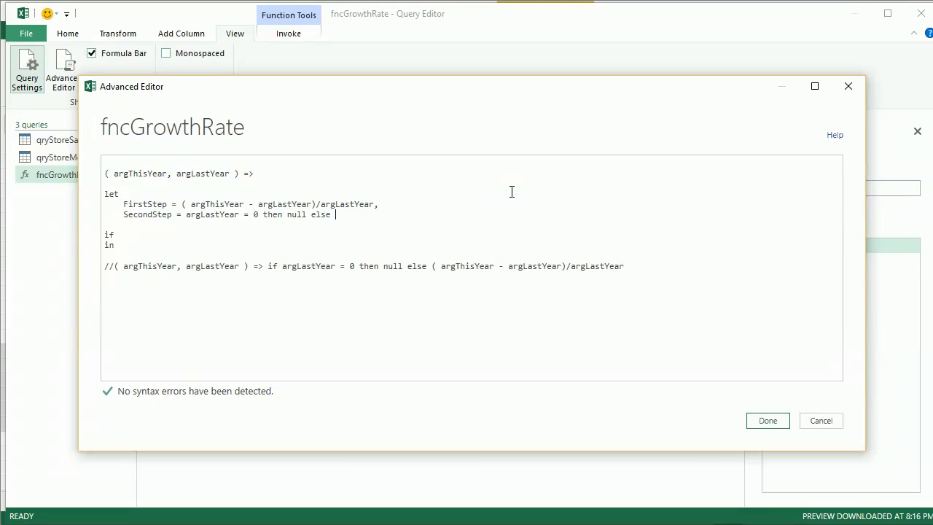
key("ctrl+v")
key("ctrl+Left")
key("ctrl+Left")
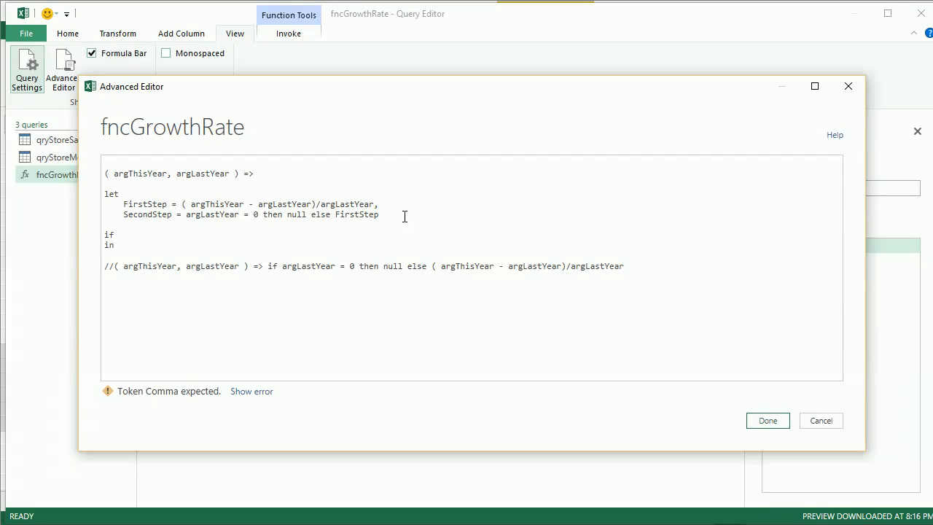
Step: Delete the leftover if line and blank lines, and return SecondStep after the in keyword
left_click(218, 236)
key("Up")
key("Delete")
key("Delete")
key("Delete")
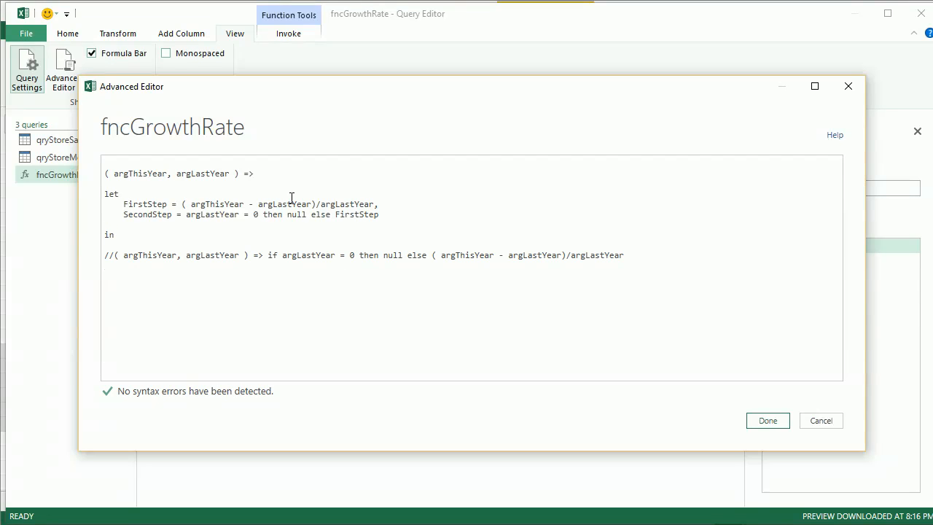
key("Delete")
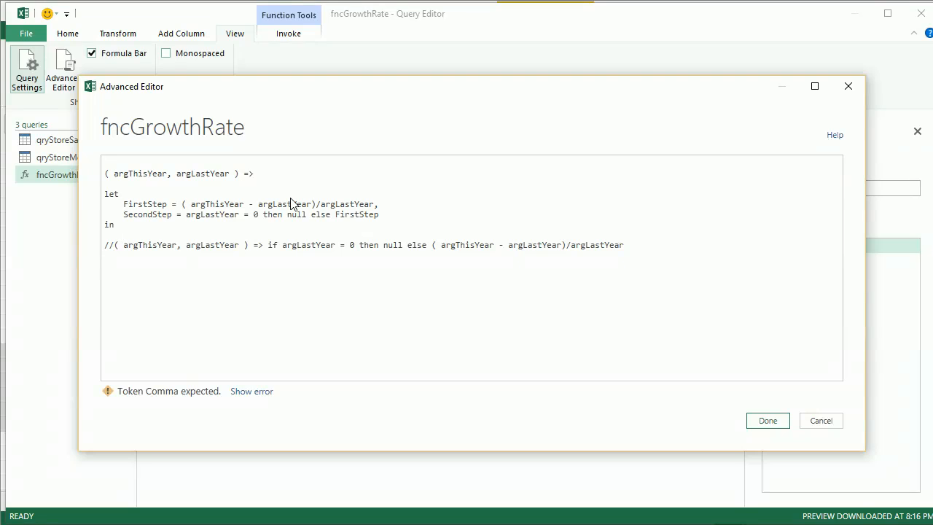
type("SecondStep")
key("Return")
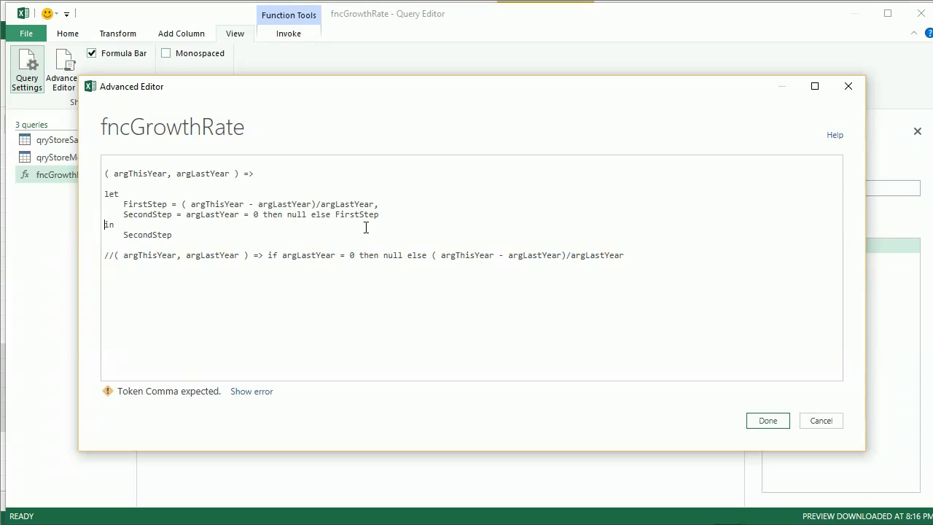
Step: Remove the blank line before let and show the syntax error details
key("Up")
key("Up")
key("Up")
key("Up")
key("Delete")
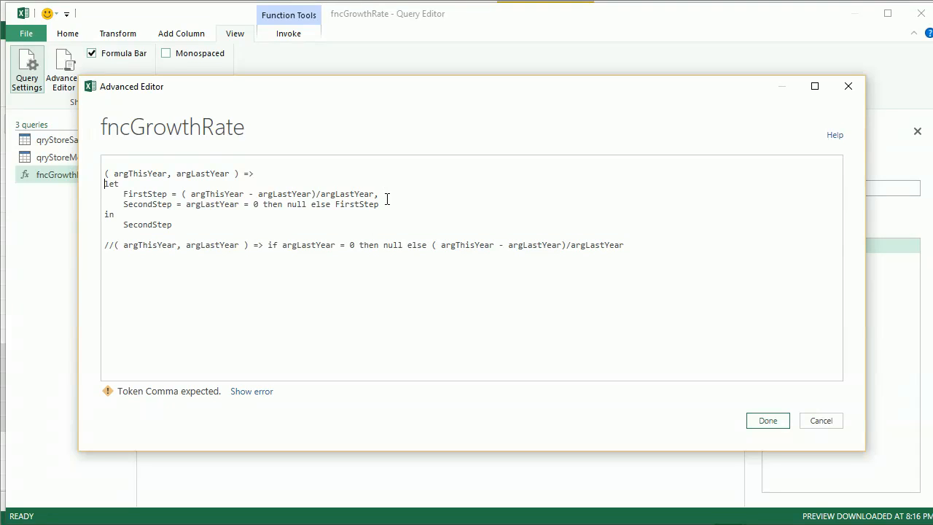
left_click(385, 204)
left_click(247, 392)
Step: Insert if before SecondStep's condition and wrap argLastYear = 0 in parentheses
left_click(230, 204)
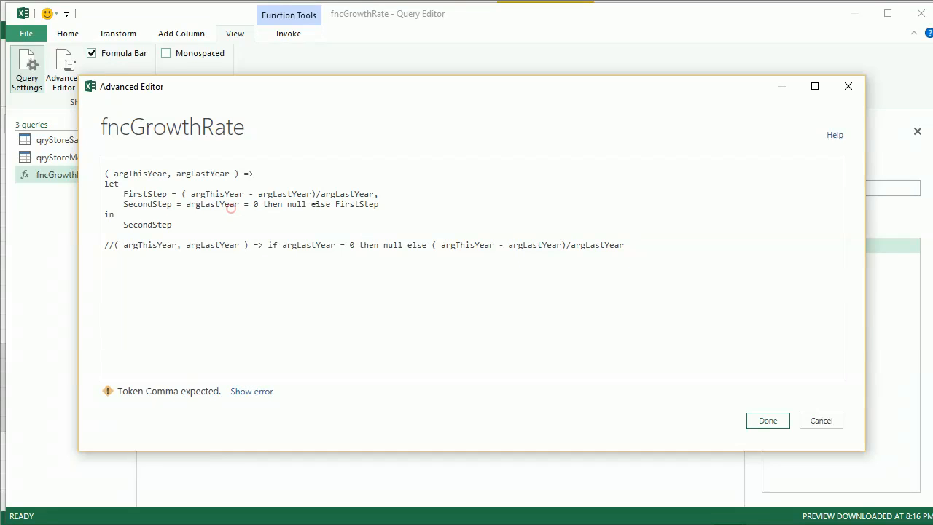
left_click(186, 207)
type("if")
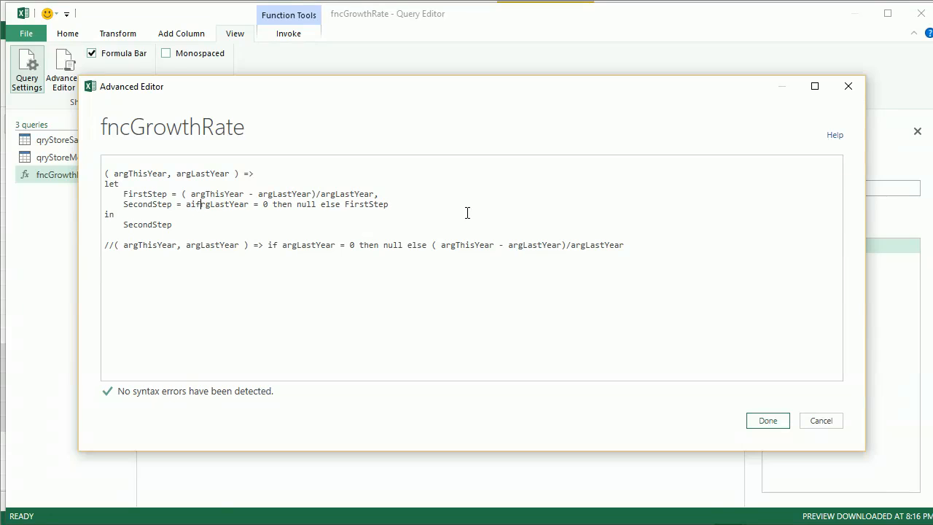
key("BackSpace")
key("BackSpace")
key("BackSpace")
type("if")
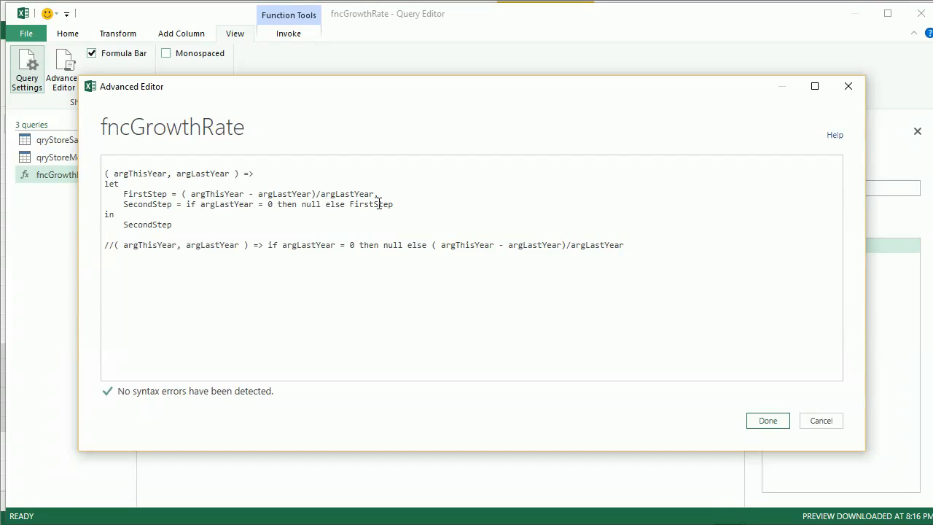
type("(")
key("Right")
key("Right")
key("Right")
key("Right")
key("Right")
key("Right")
key("Right")
key("Right")
key("Right")
key("Right")
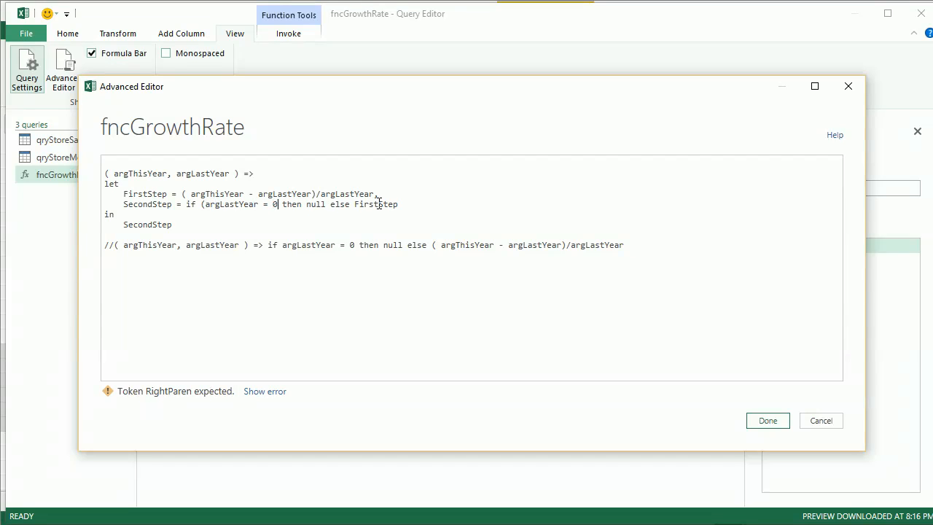
type(")")
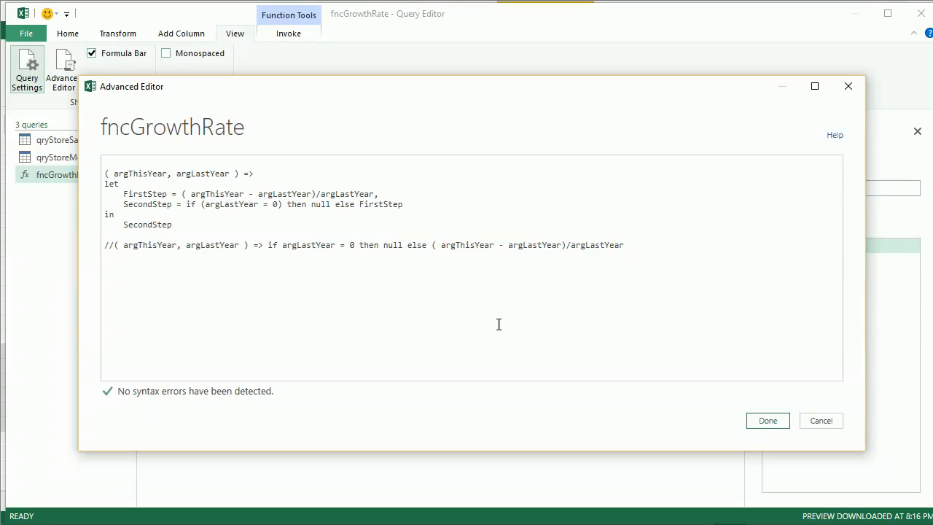
Step: Save the function and check the growth rate columns in qryStoreSales and qryStoreMembers
left_click(753, 425)
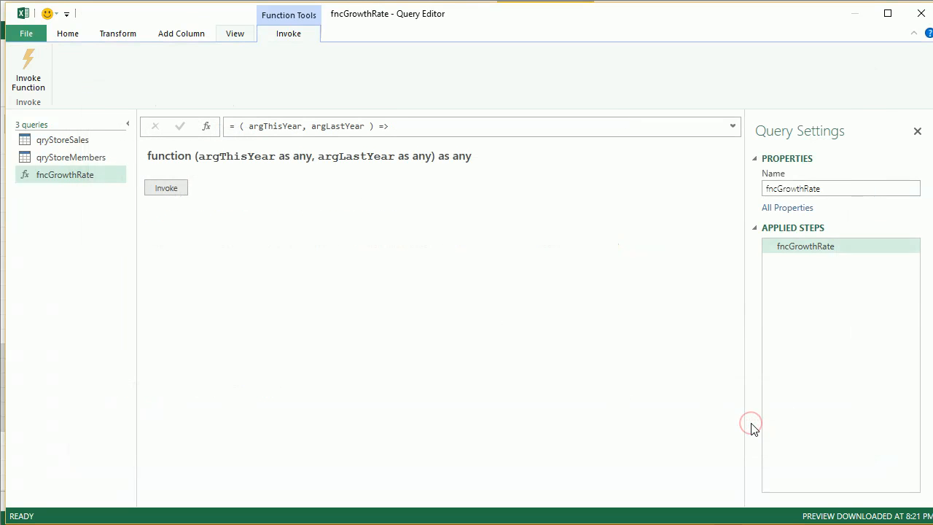
left_click(96, 143)
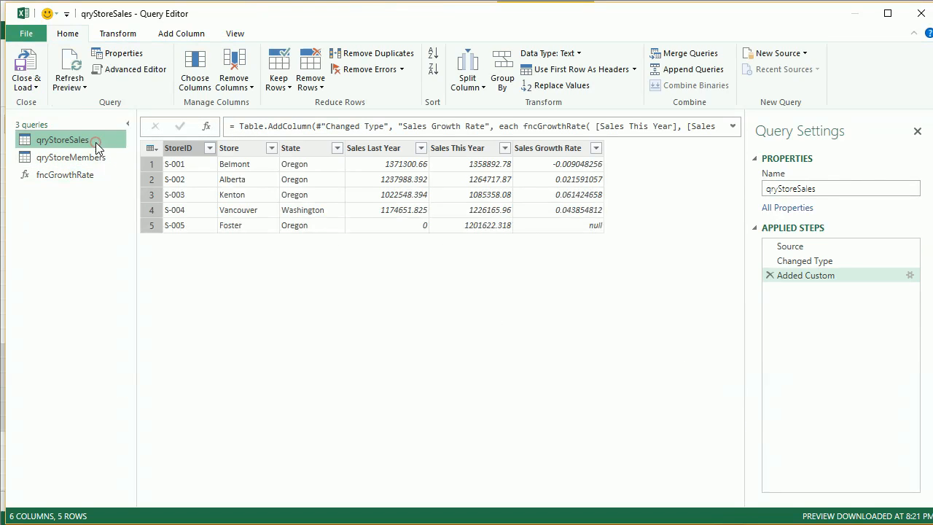
left_click(95, 159)
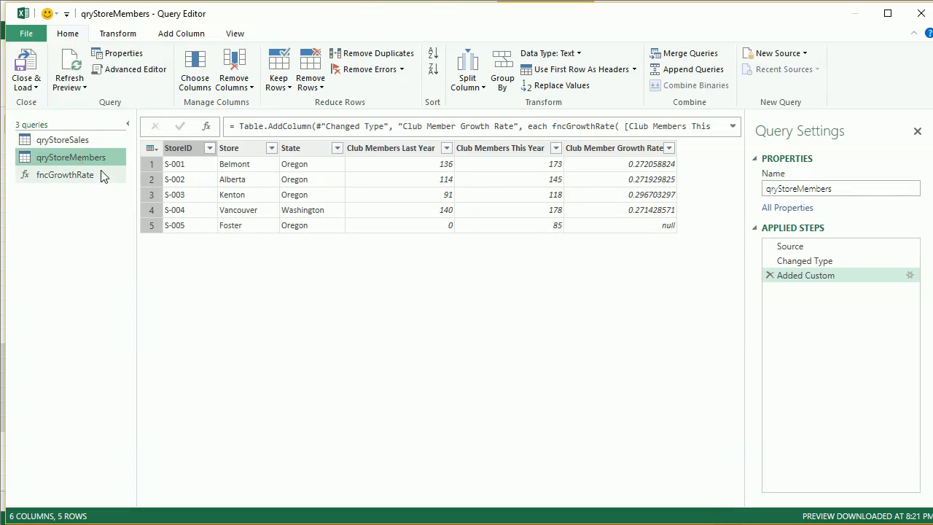
left_click(102, 175)
Step: Reopen fncGrowthRate in the Advanced Editor and replace null with 0 in SecondStep's then branch
left_click(232, 33)
left_click(66, 79)
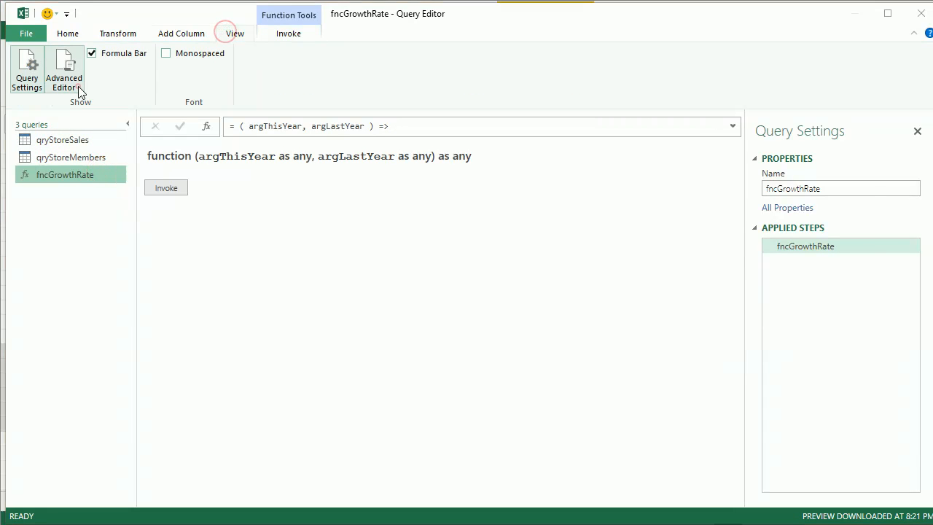
left_click(312, 194)
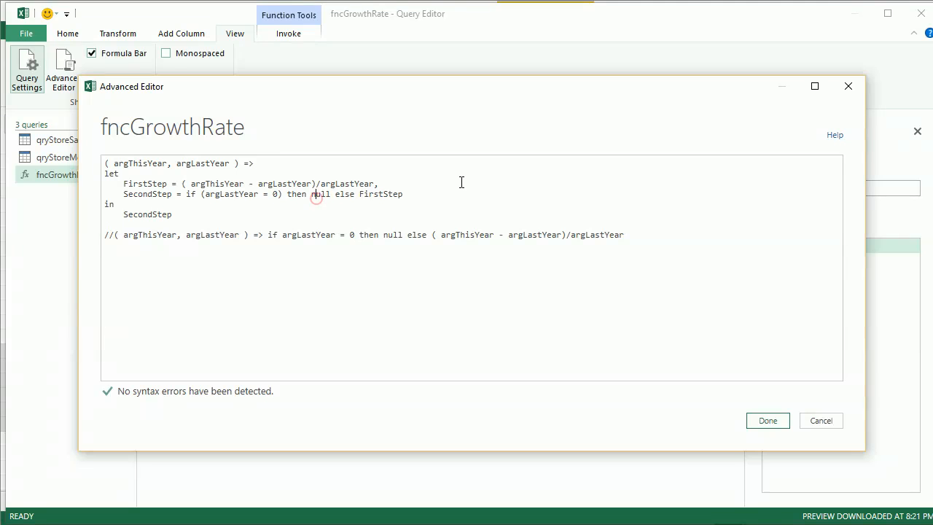
key("Delete")
key("Delete")
key("Delete")
key("Delete")
type("0")
left_click(767, 423)
Step: Check the growth rate columns in qryStoreSales and qryStoreMembers, then return to fncGrowthRate
left_click(102, 141)
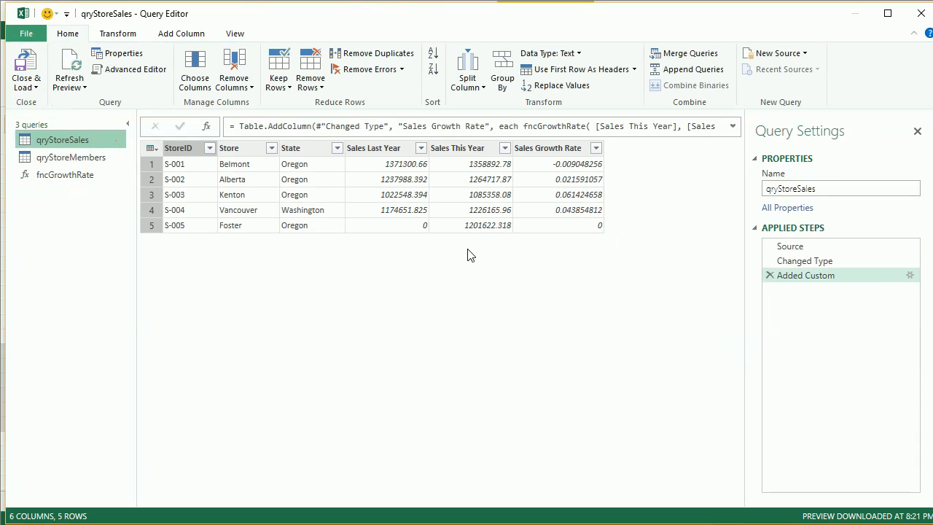
left_click(73, 159)
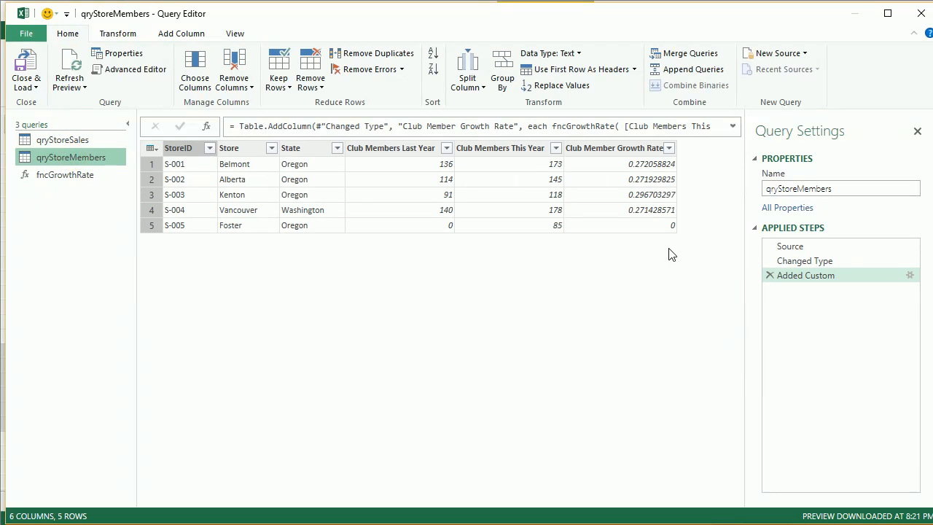
left_click(80, 175)
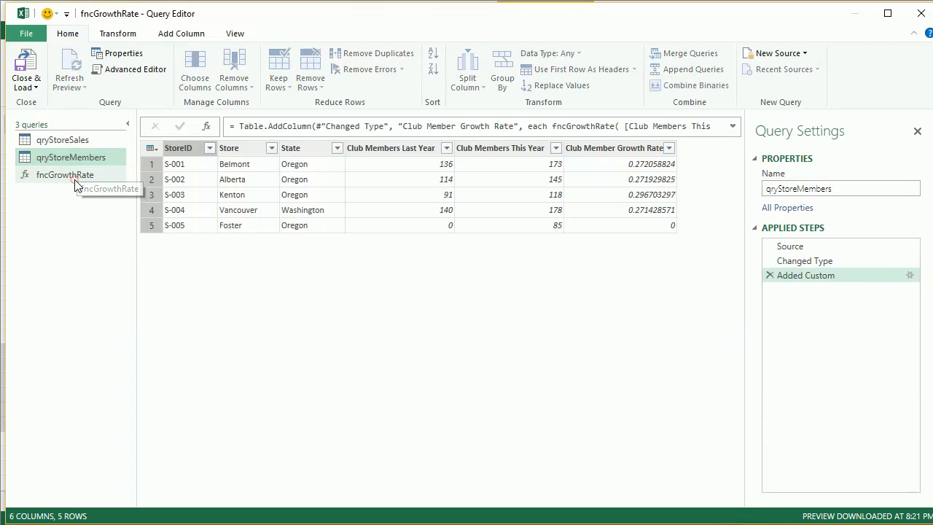